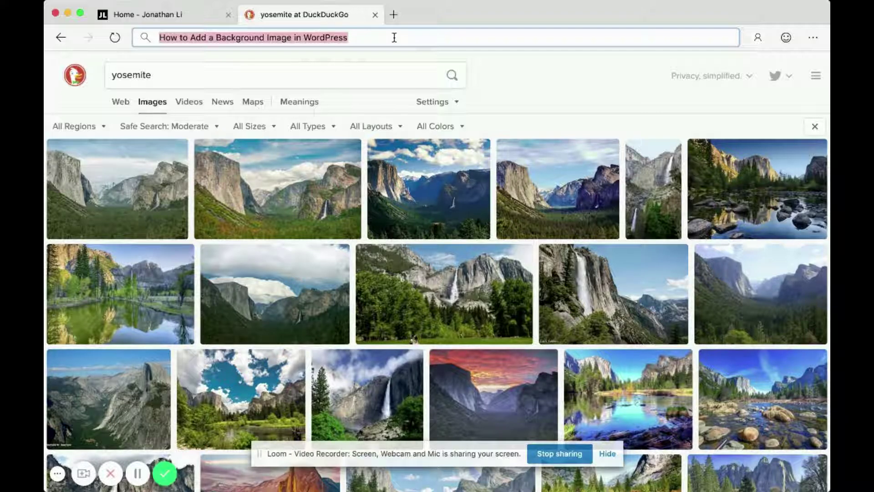
left_click(544, 86)
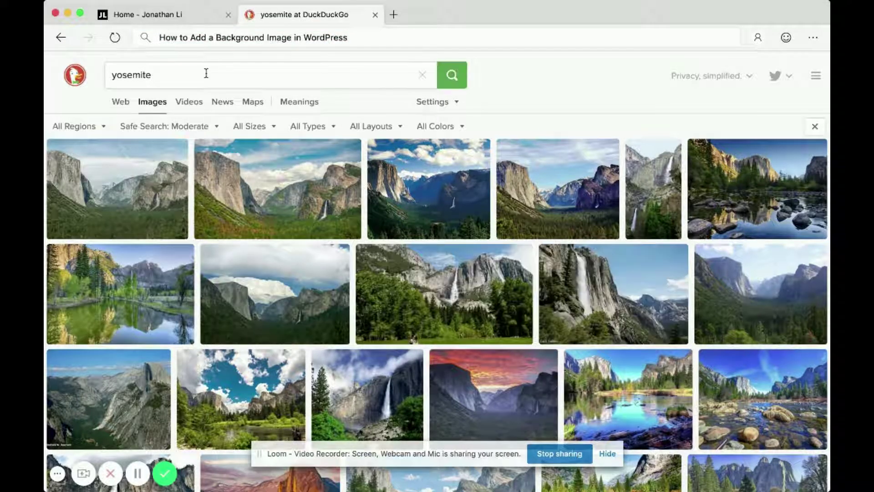
left_click(171, 17)
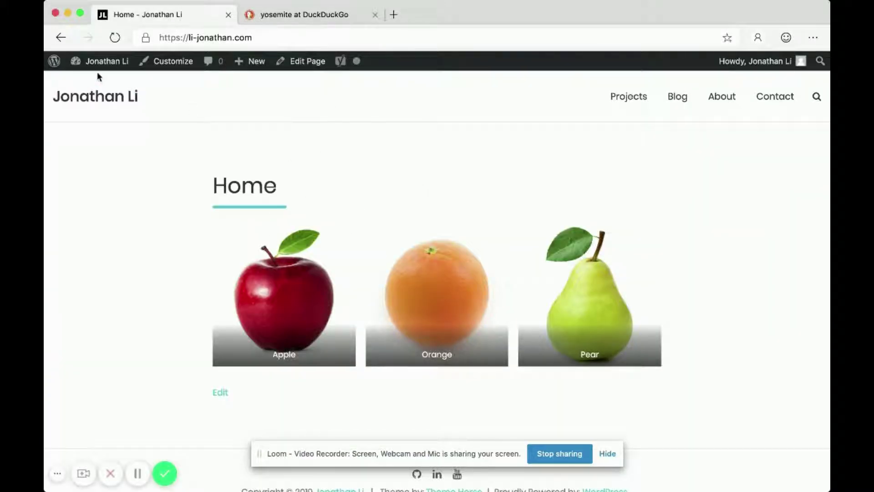
mouse_move(340, 61)
left_click(331, 17)
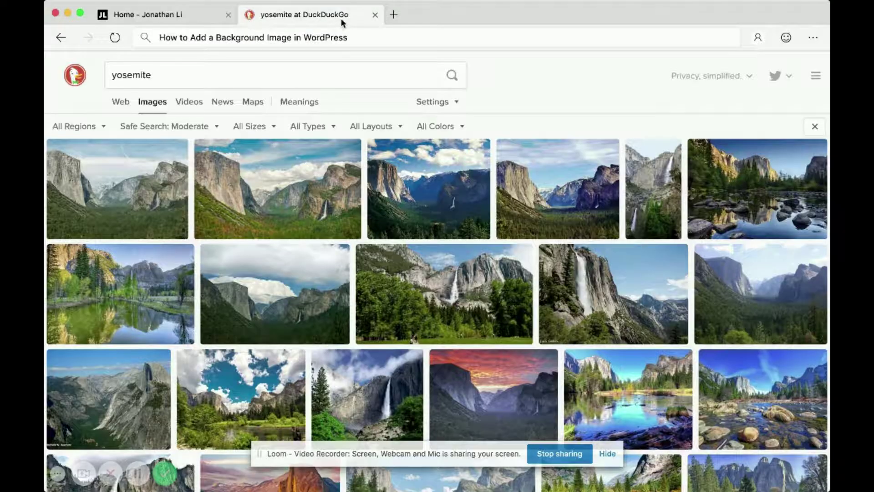
Step: Open the full-size file of the first Yosemite image result, from Wikipedia, and copy its web address
left_click(165, 179)
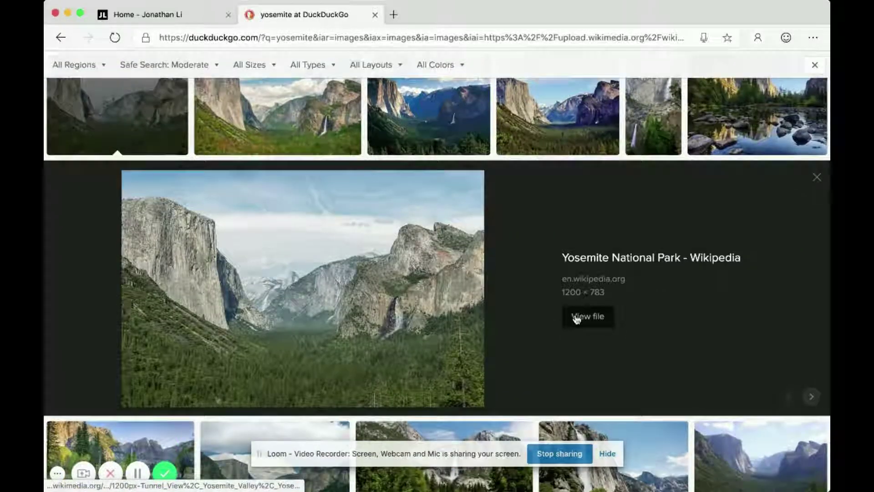
left_click(577, 320)
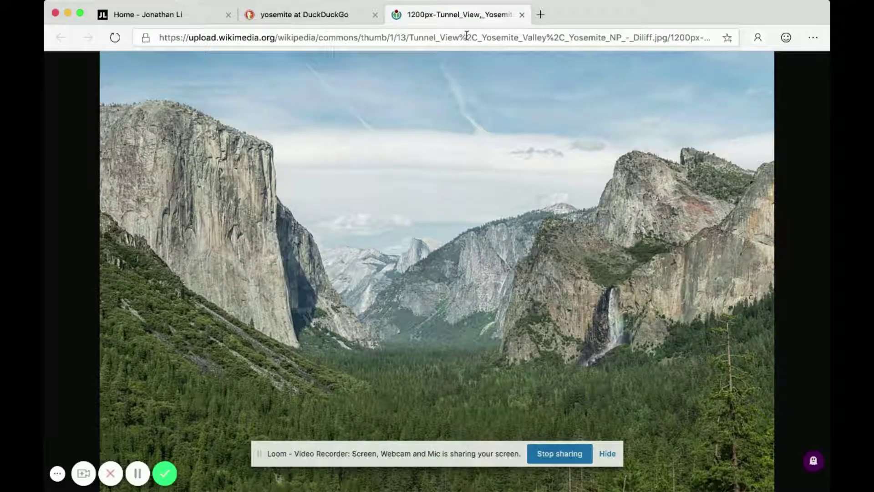
left_click(427, 36)
key("super+c")
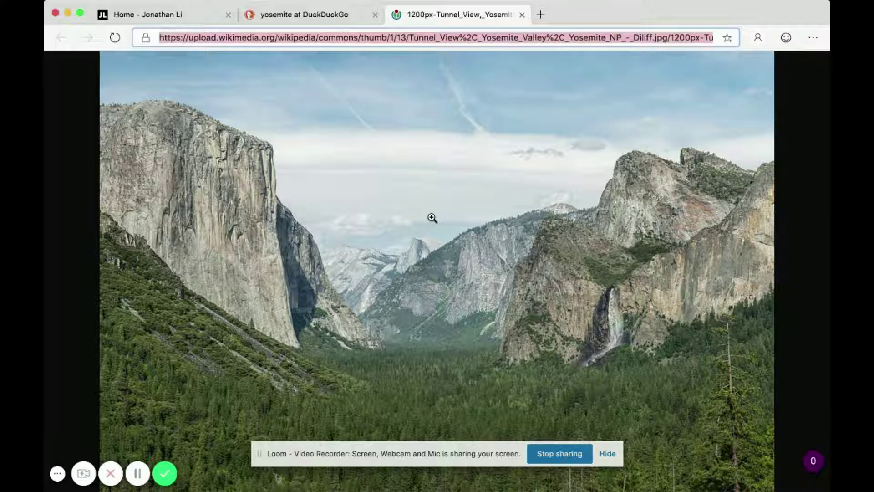
Step: Switch to Sublime Text and close both open unsaved files, discarding their changes
key("super+space")
type("subl")
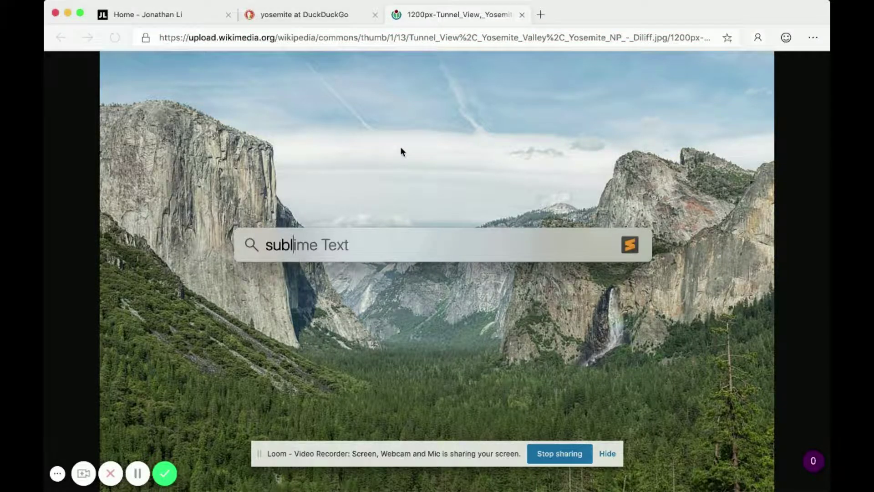
key("Return")
key("super+w")
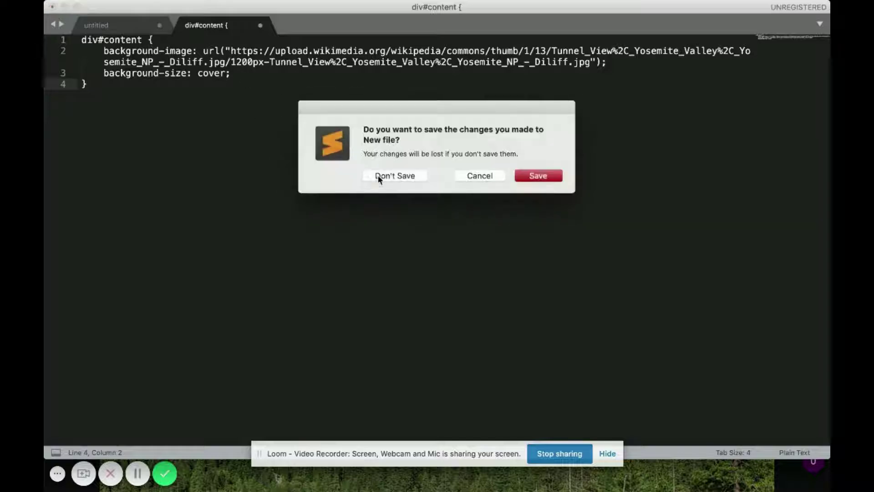
left_click(378, 177)
key("super+w")
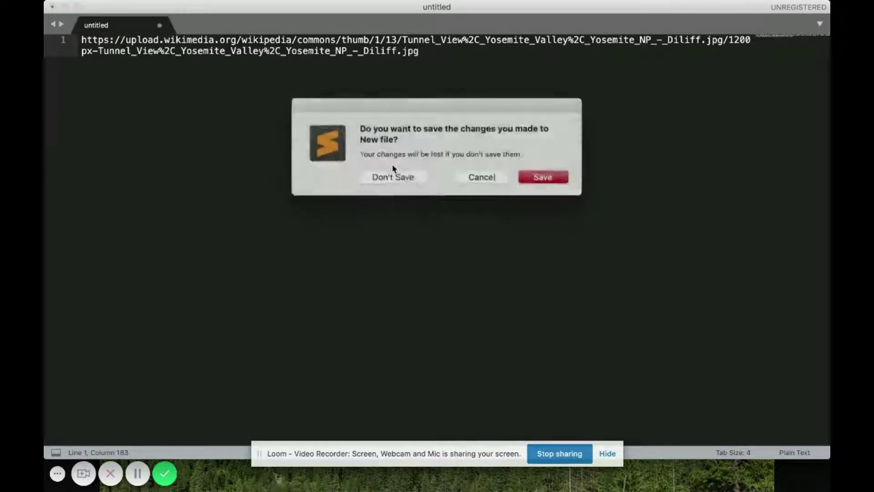
left_click(393, 175)
Step: Reopen Sublime Text and paste the copied Yosemite image address into an empty file
key("super+space")
type("subl")
key("Return")
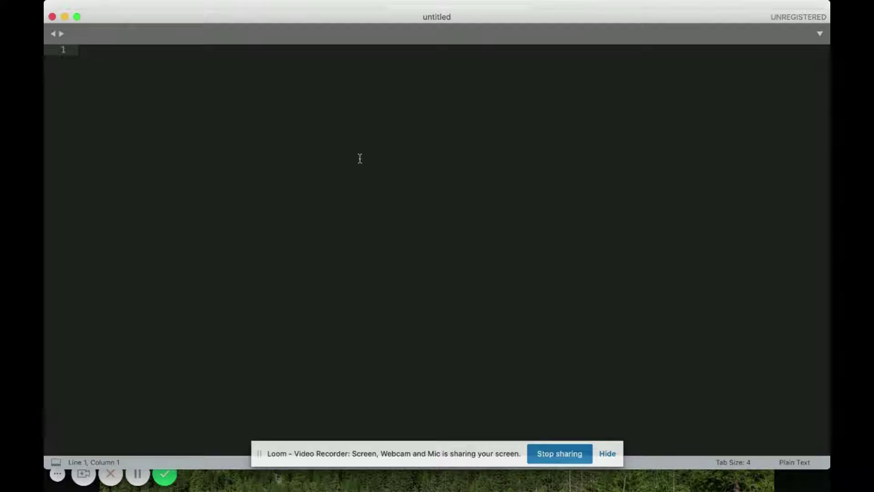
key("super+v")
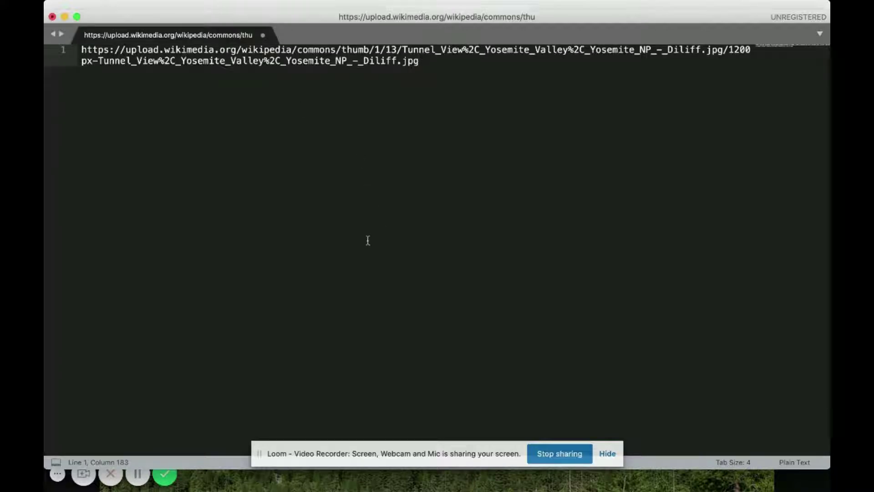
Step: Return to the browser, inspect the blank area of the website's home page and select the div with id "content"
key("super+Tab")
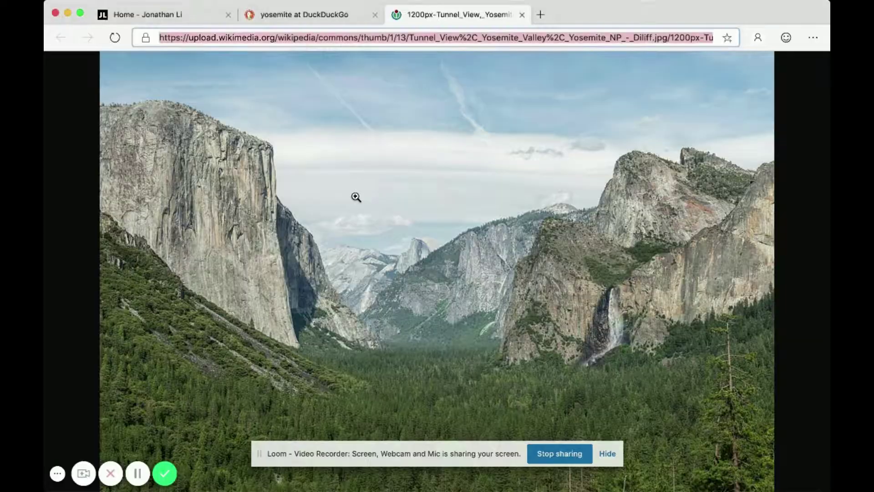
left_click(343, 108)
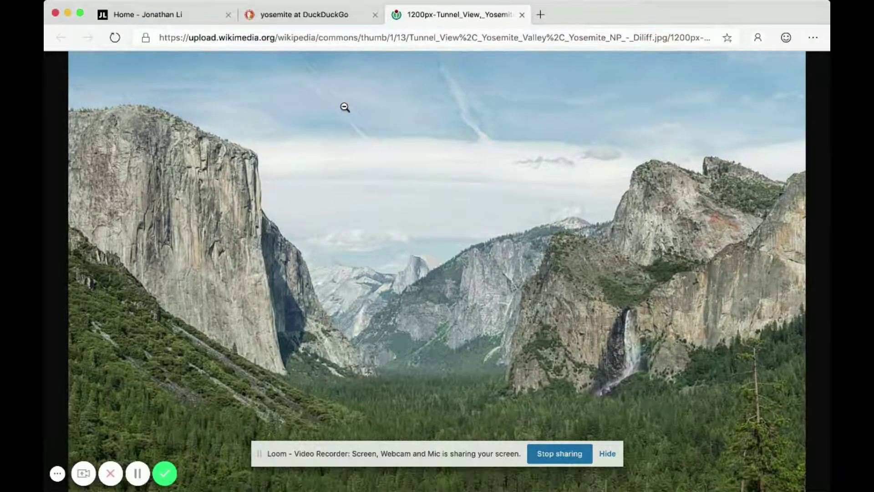
left_click(160, 16)
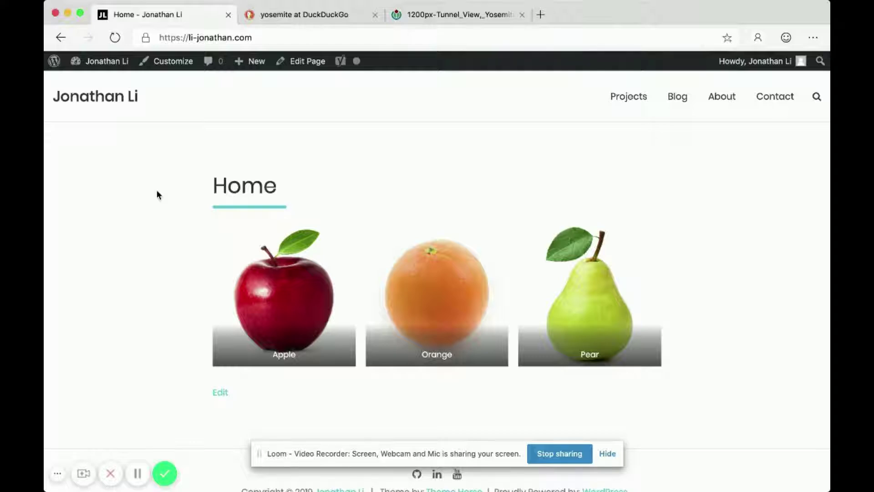
right_click(130, 213)
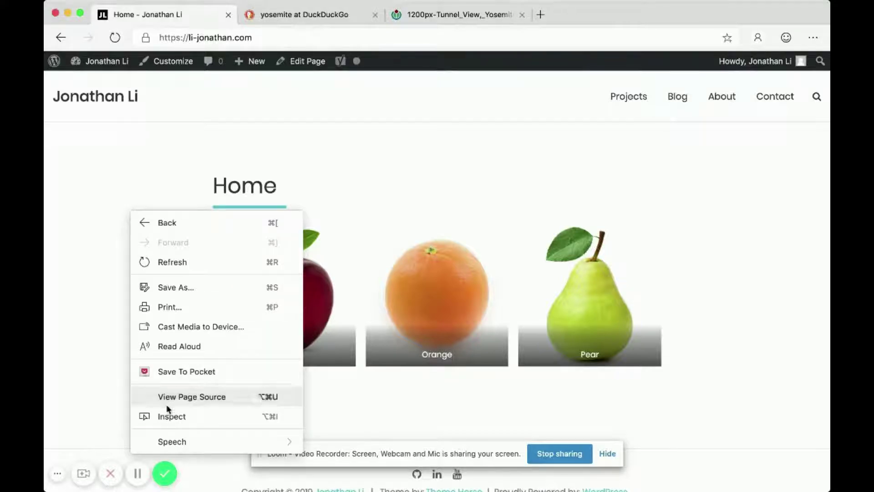
left_click(188, 423)
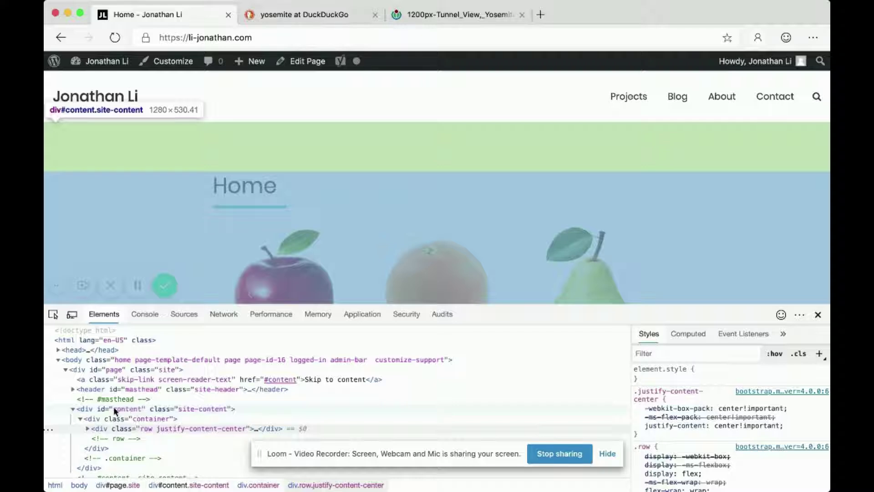
left_click(94, 411)
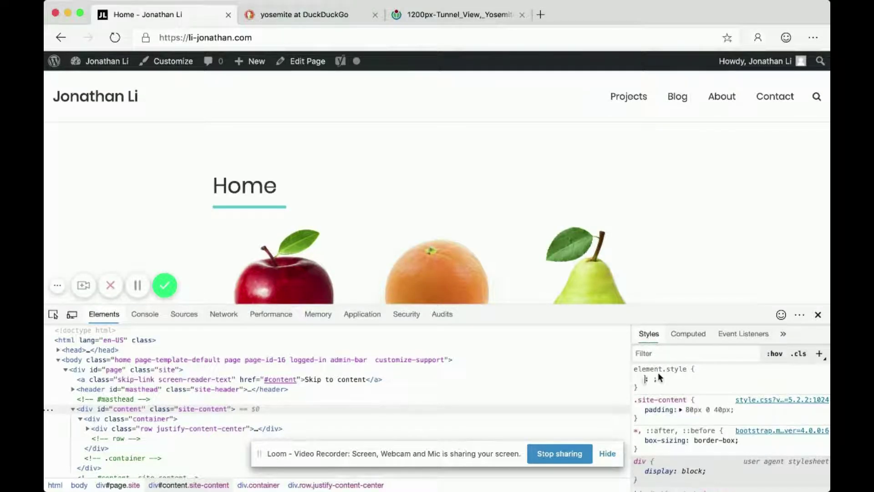
Step: Add a new style rule for the div#content element in the inspector
left_click(657, 373)
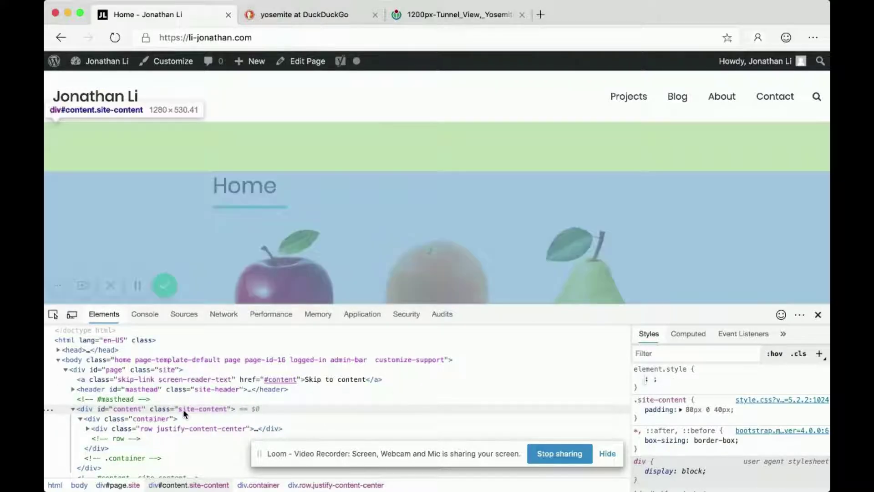
left_click(185, 411)
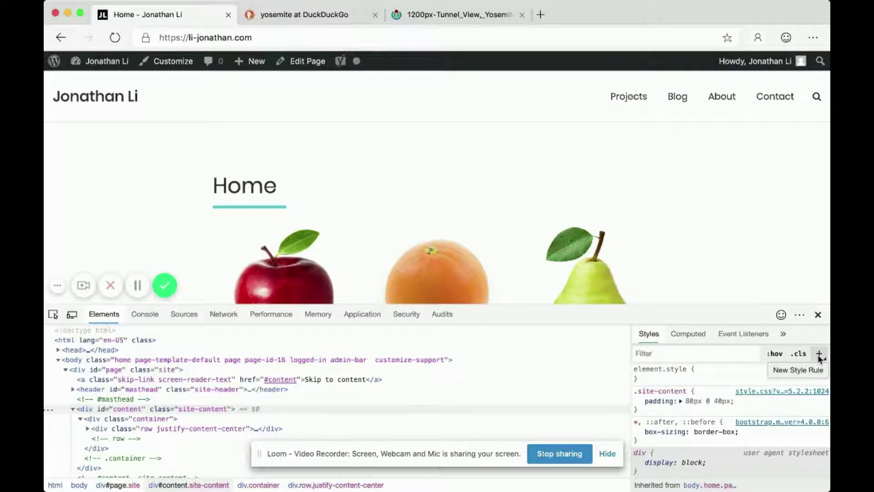
left_click(820, 354)
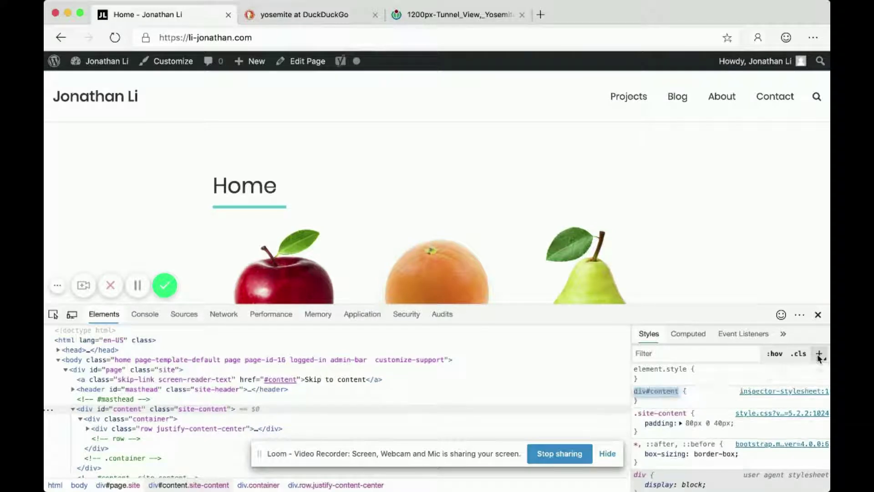
left_click(676, 390)
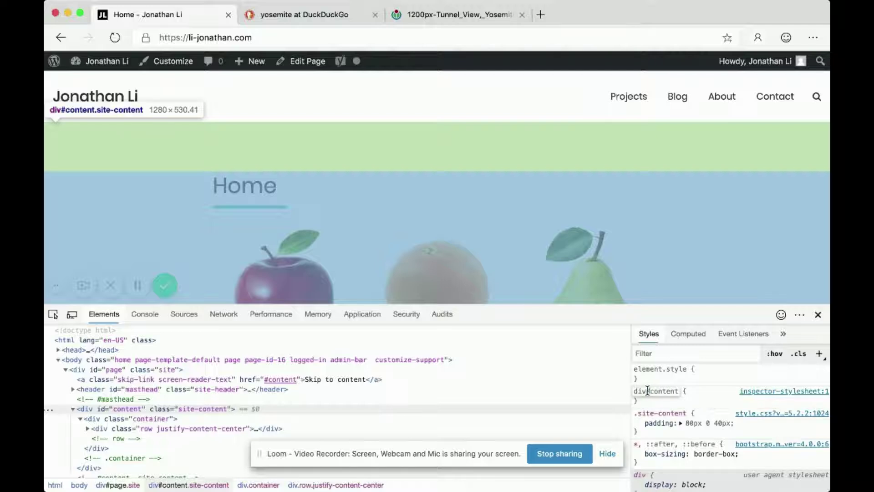
mouse_move(680, 391)
left_mouse_down()
mouse_move(634, 390)
mouse_move(679, 391)
left_mouse_up()
left_click(679, 398)
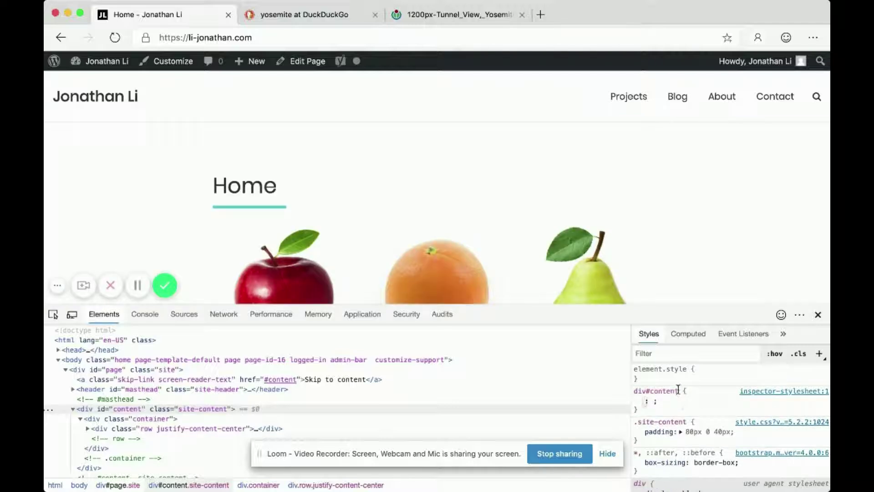
Step: Change the new style rule's selector to div.site-content
left_click(677, 395)
left_click(676, 390)
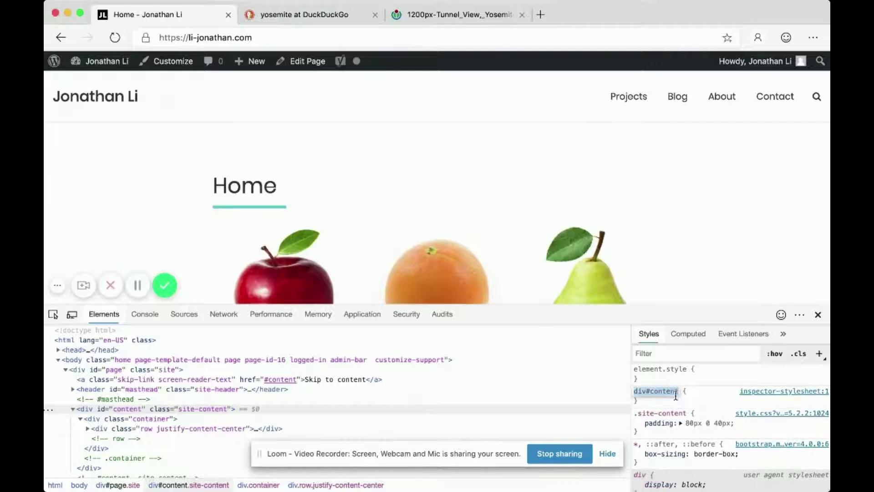
left_click(678, 390)
left_click(679, 391)
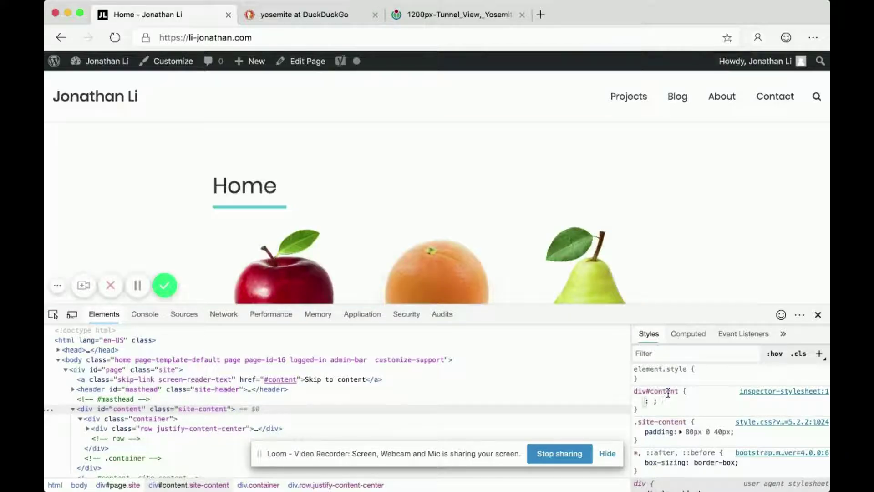
left_click(673, 392)
left_click(676, 391)
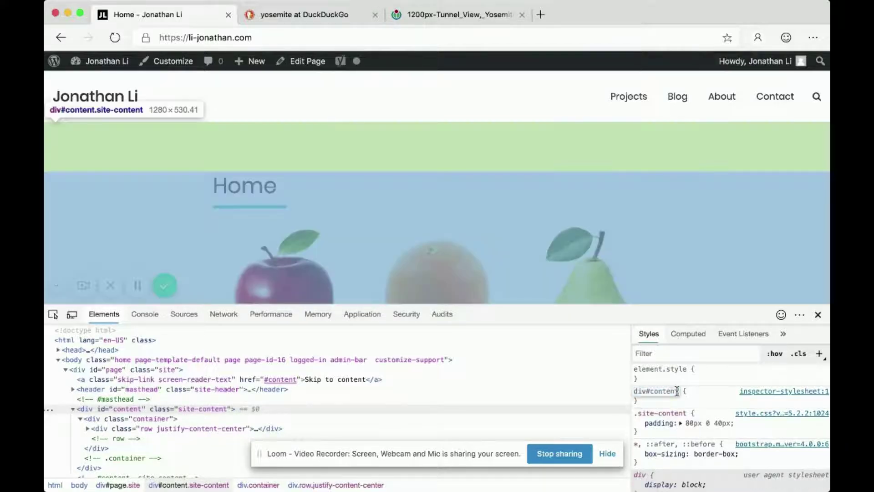
key("BackSpace")
key("BackSpace")
key("BackSpace")
key("BackSpace")
key("BackSpace")
key("BackSpace")
key("BackSpace")
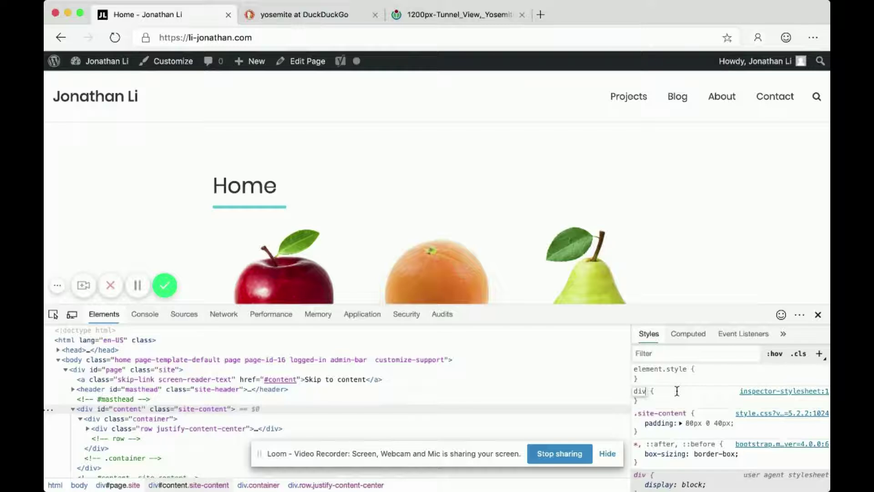
type(".site-content")
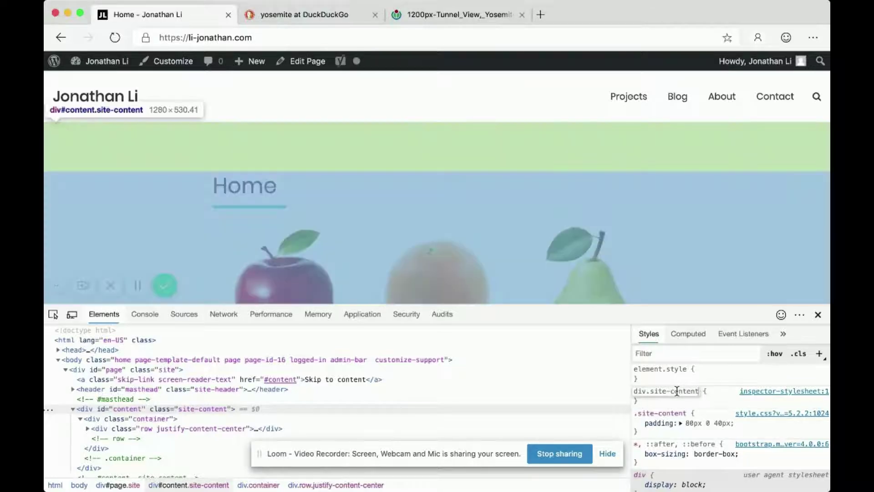
key("Return")
Step: Set the new style rule's selector back to div#content
left_click_drag(647, 393, 699, 392)
left_click(699, 392)
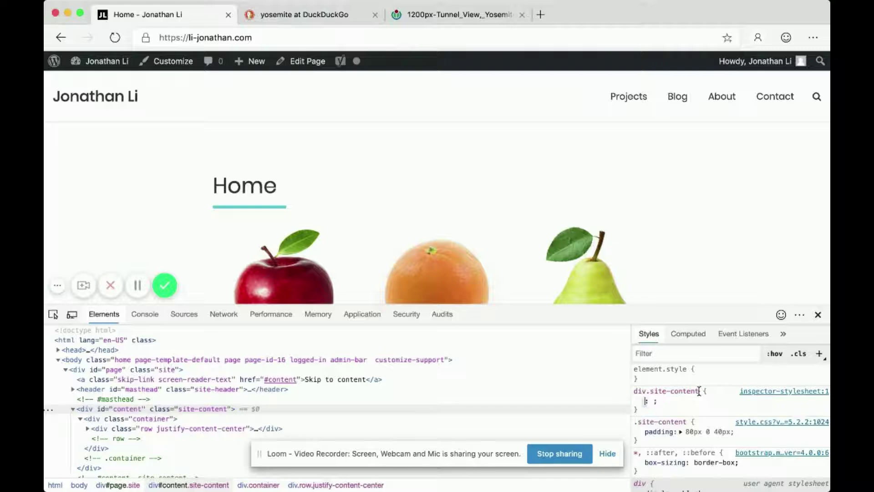
left_click(695, 390)
type("div")
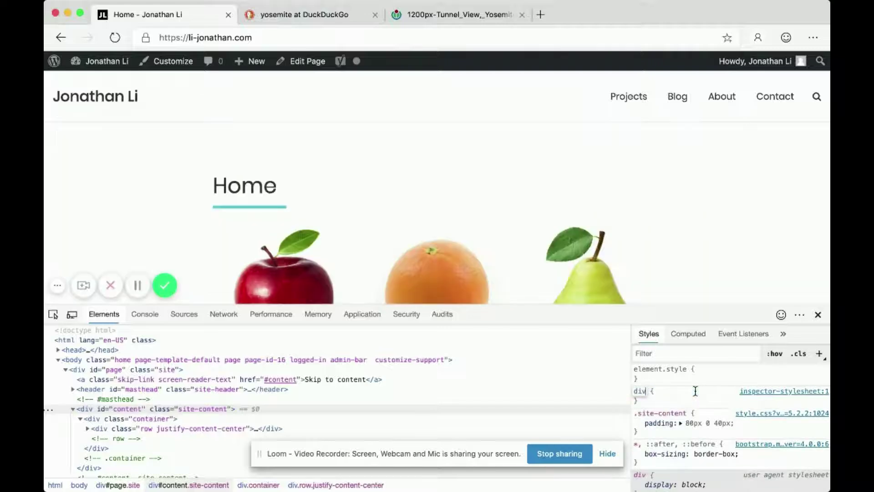
type("#content")
key("Return")
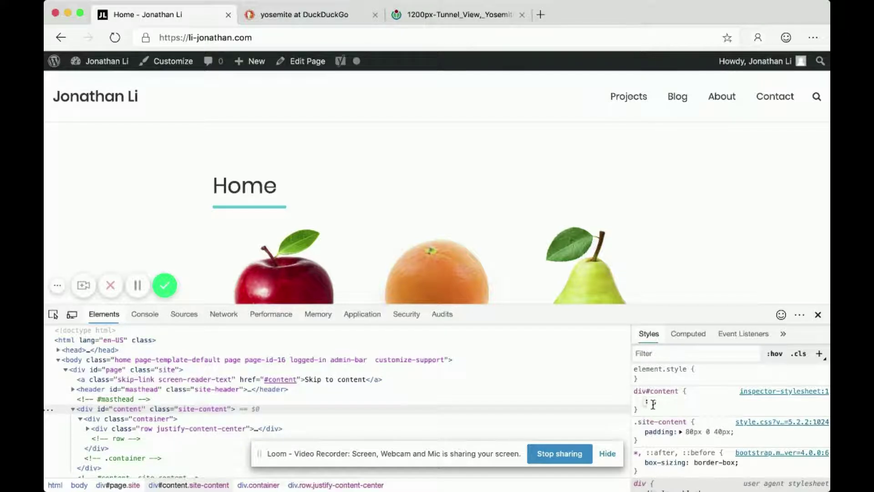
Step: Add a background-image declaration to the div#content rule, using url() with the quoted upload.wikimedia.org address of the 1200px Tunnel View Yosemite JPG
type("background")
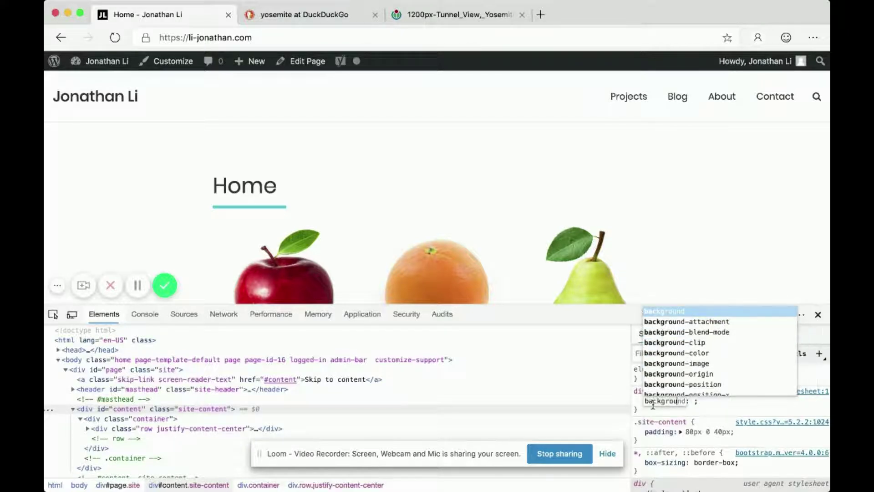
type("-image")
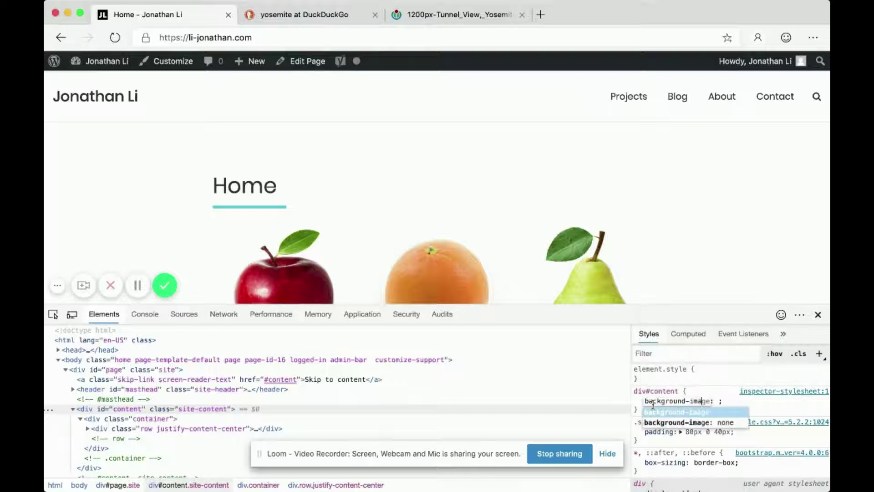
key("Tab")
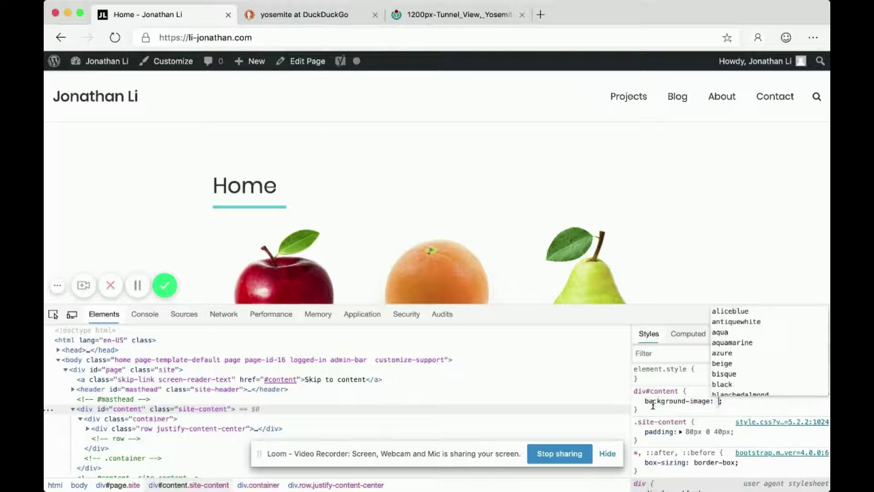
type("url")
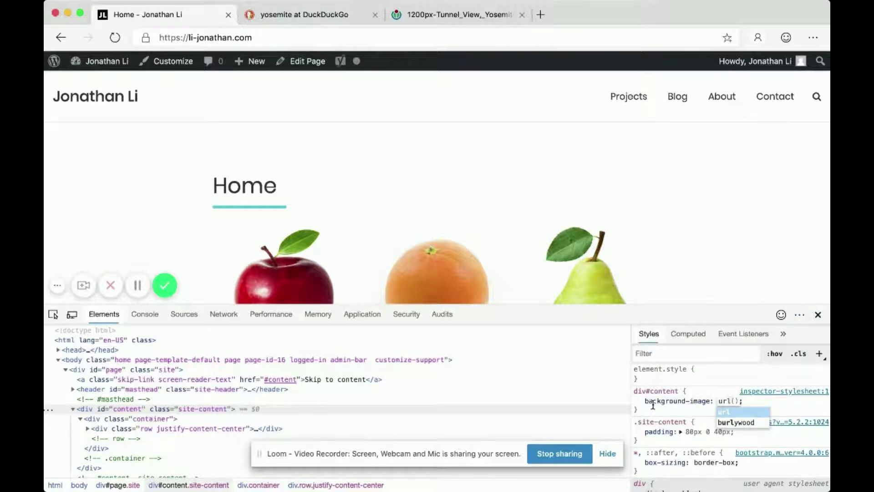
type("()")
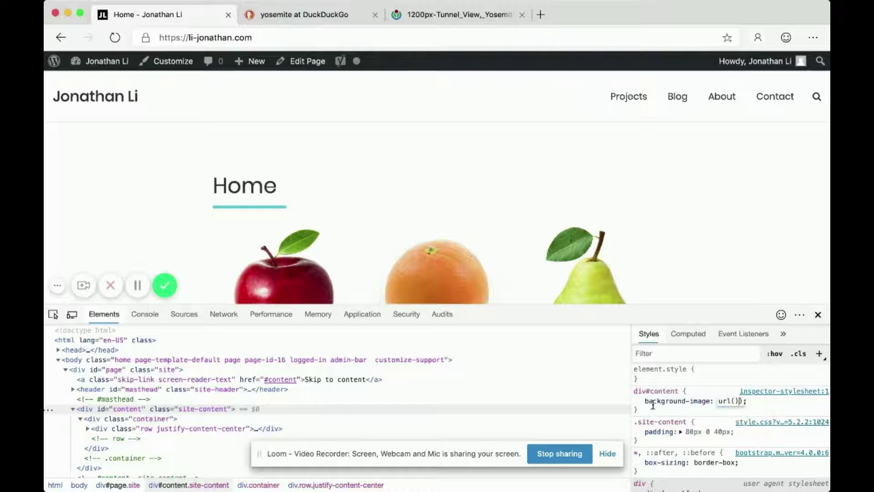
key("BackSpace")
type("\"\"")
type("https://upload.wikimedia.org/wikipedia/commons/thumb/1/13/Tunnel_View%2C_Yosemite_Valley%2C_Yosemite_NP_-_Diliff.jpg/1200px-Tunnel_View%2C_Yosemite_Valley%2C_Yosemite_NP_-_Diliff.jpg")
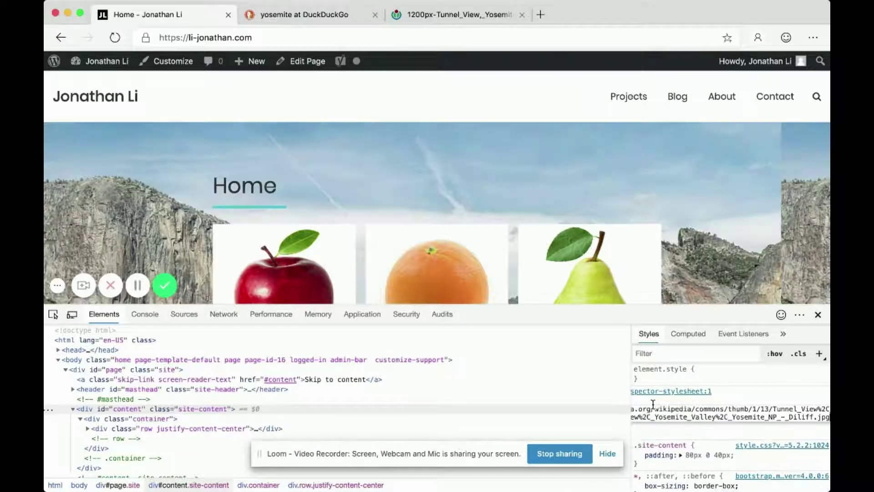
key("Return")
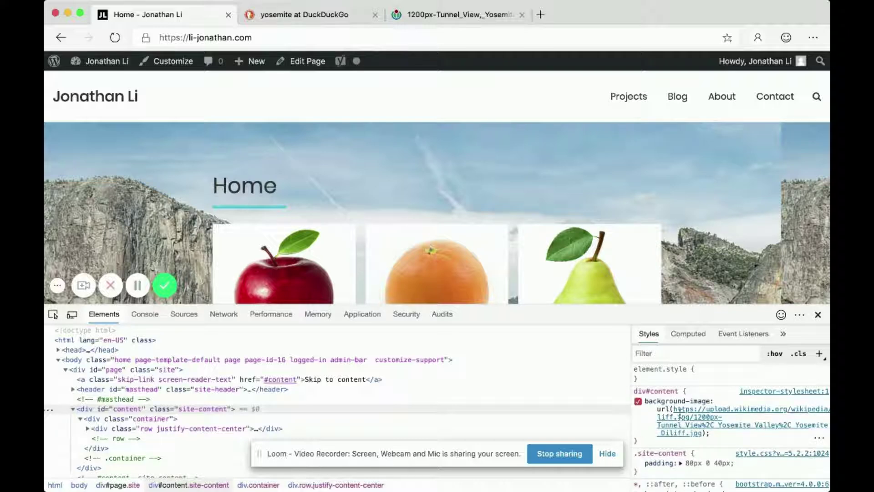
Step: Add a background-size declaration with the value cover to the div#content rule
scroll(664, 258, "down", 5)
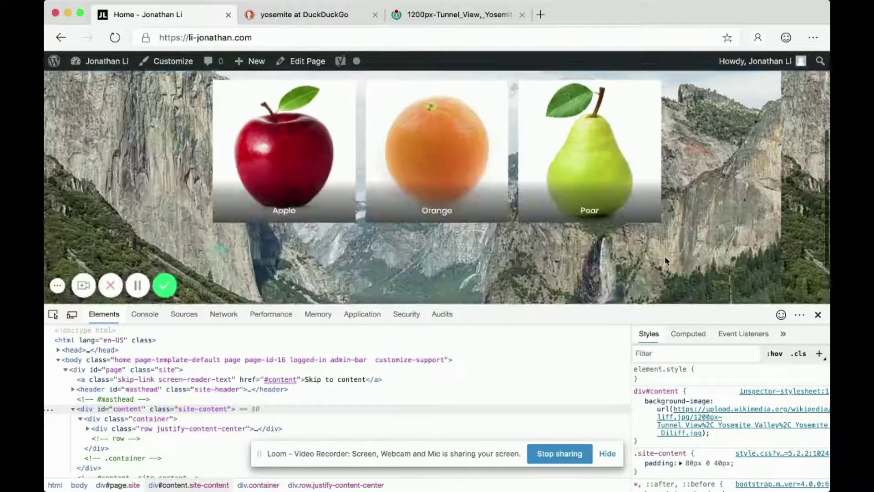
scroll(664, 256, "up", 5)
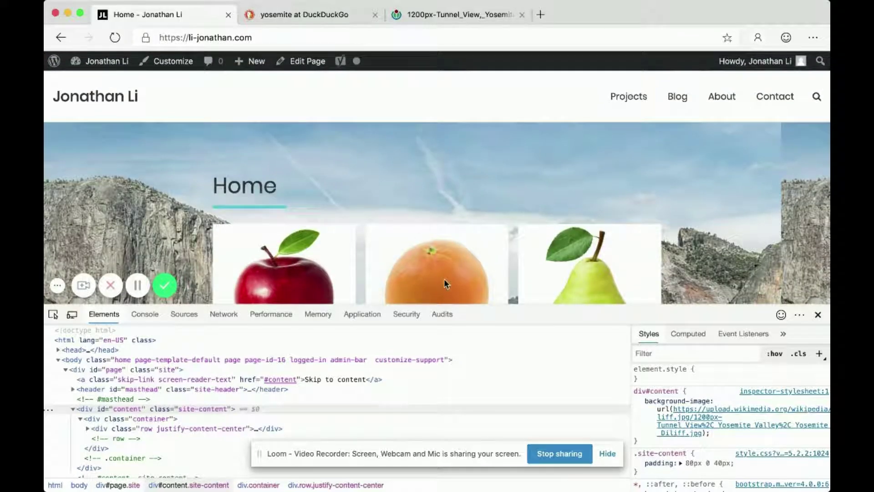
scroll(444, 277, "down", 3)
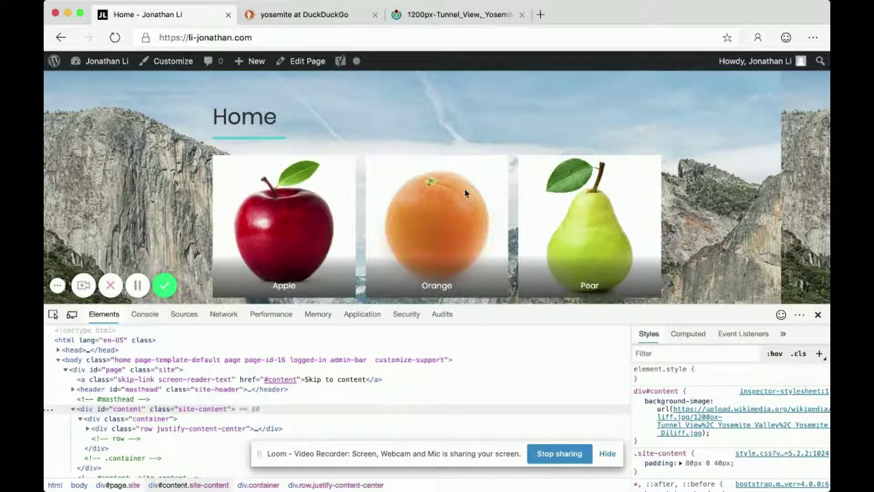
scroll(465, 188, "up", 3)
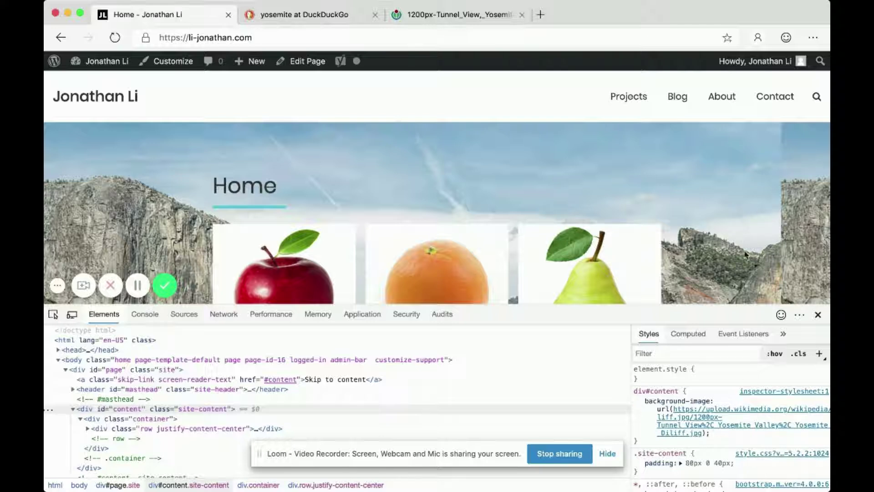
left_click(727, 439)
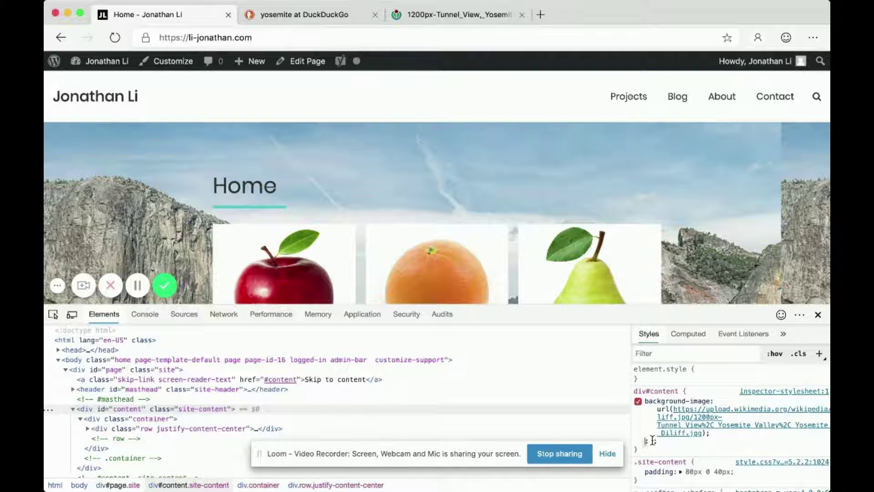
type("background-")
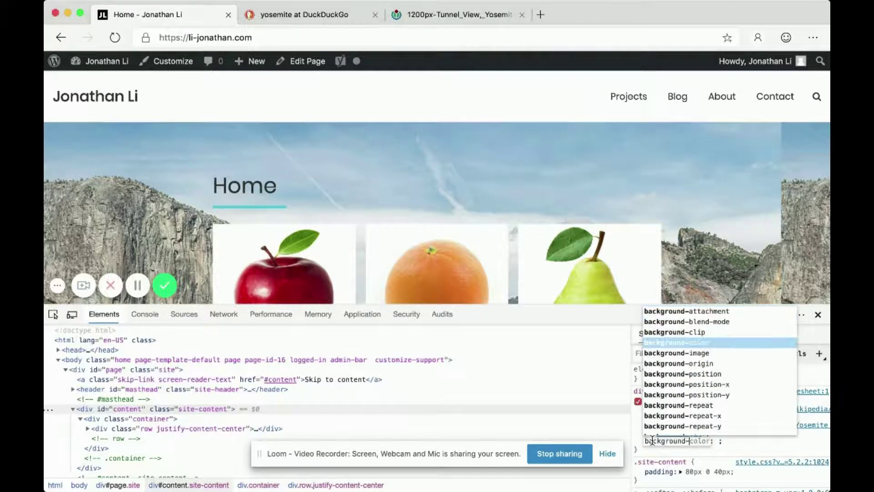
type("size")
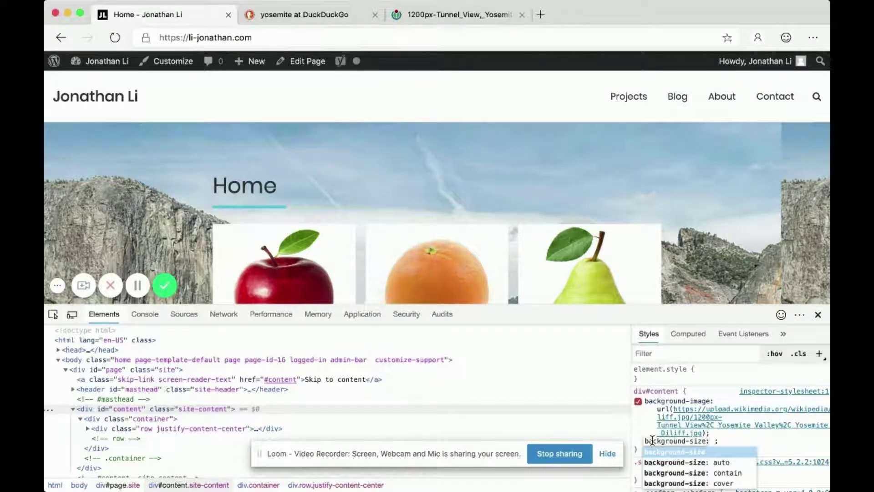
key("Tab")
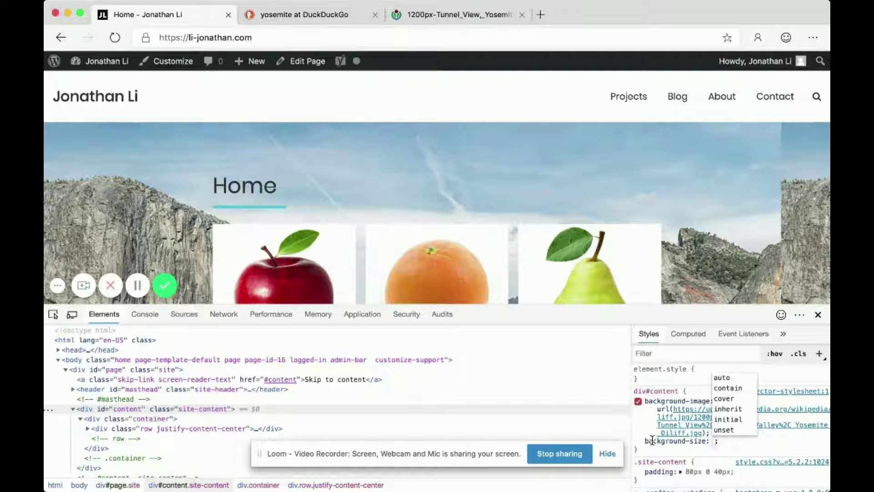
key("Up")
key("Up")
key("Up")
key("Up")
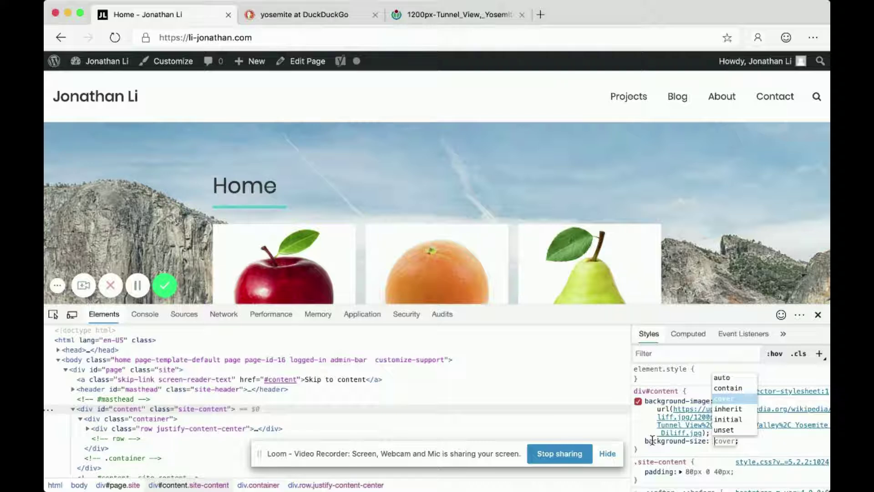
key("Return")
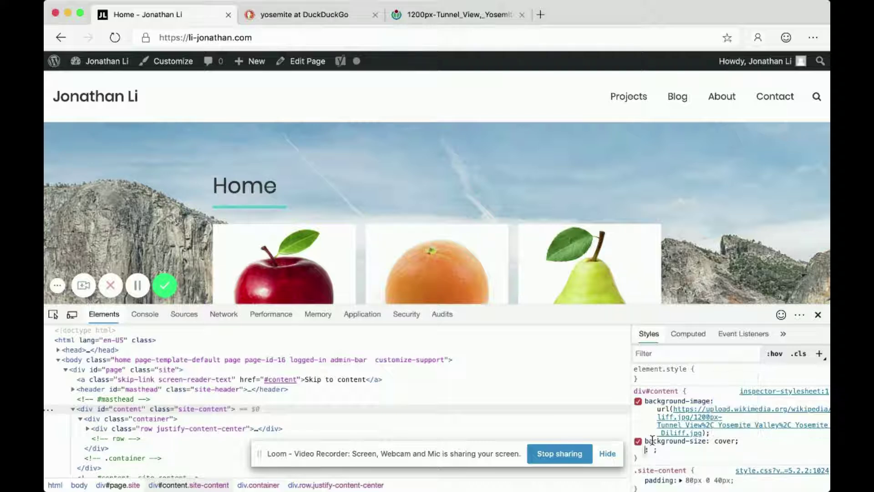
left_click(705, 455)
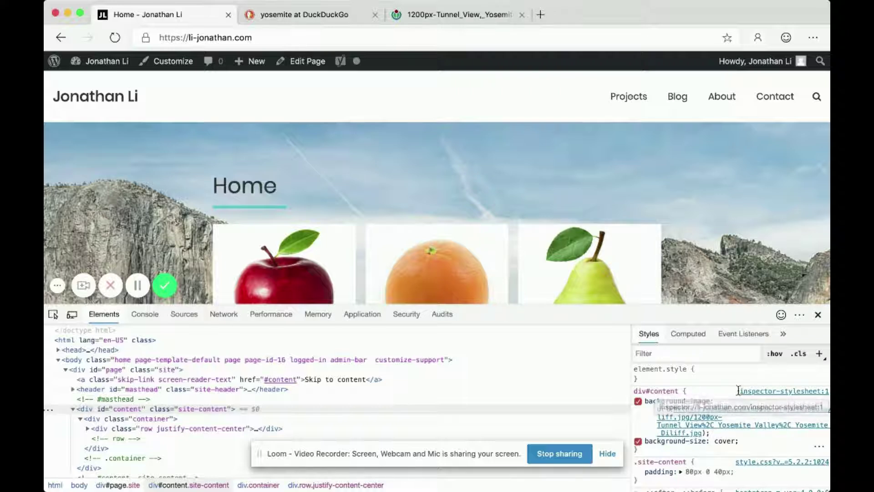
Step: Open the inspector-stylesheet source from the div#content rule and copy all of its CSS code
left_click(781, 391)
left_click(289, 375)
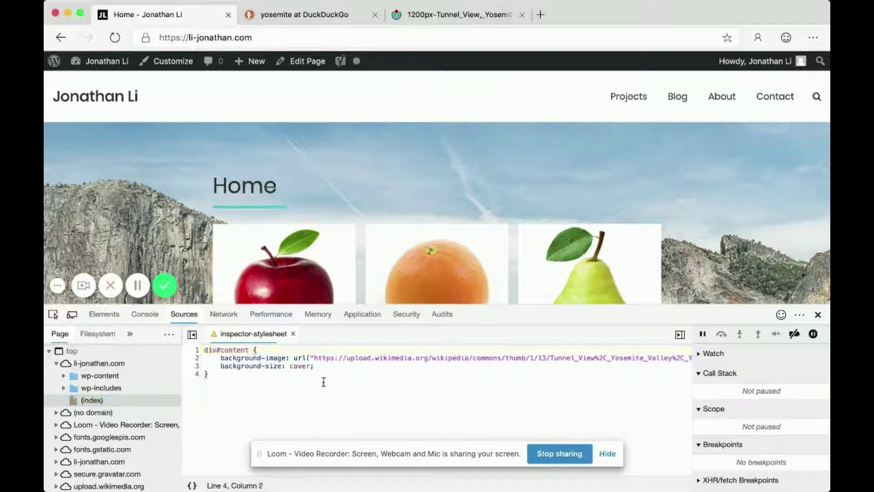
key("super+a")
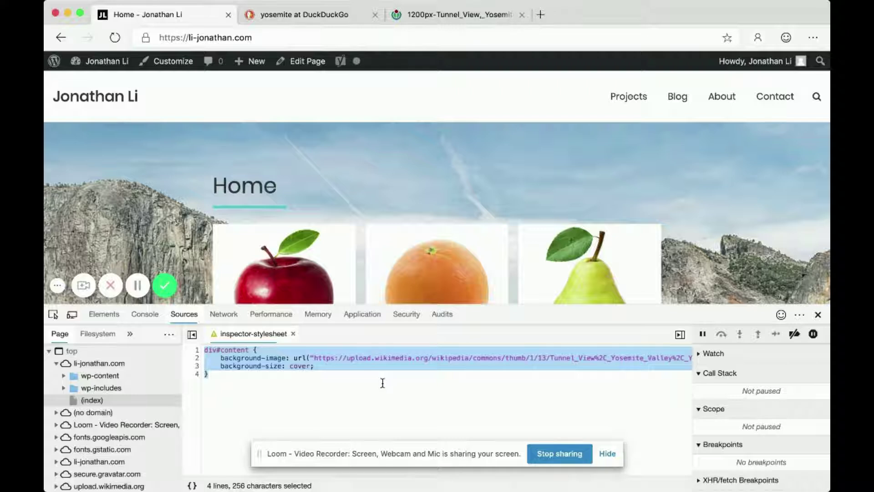
Step: Switch to Sublime Text and replace the saved image URL with the copied div#content CSS rule
mouse_move(451, 483)
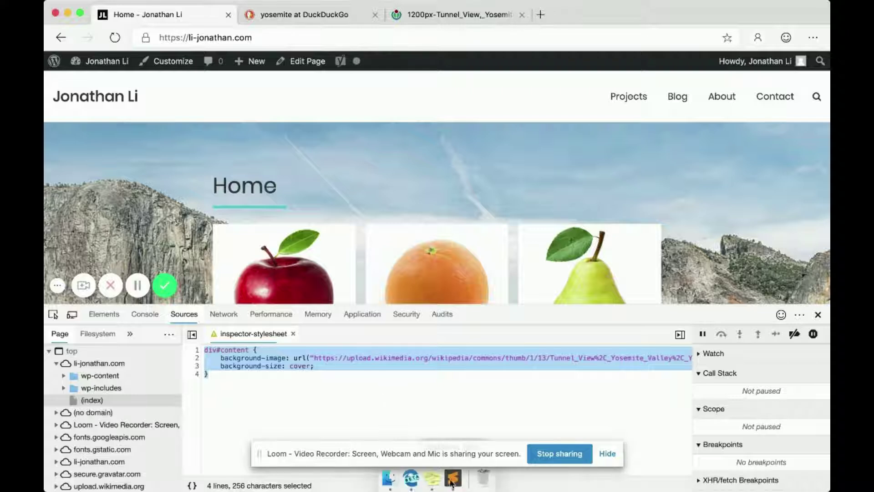
key("super+space")
type("s")
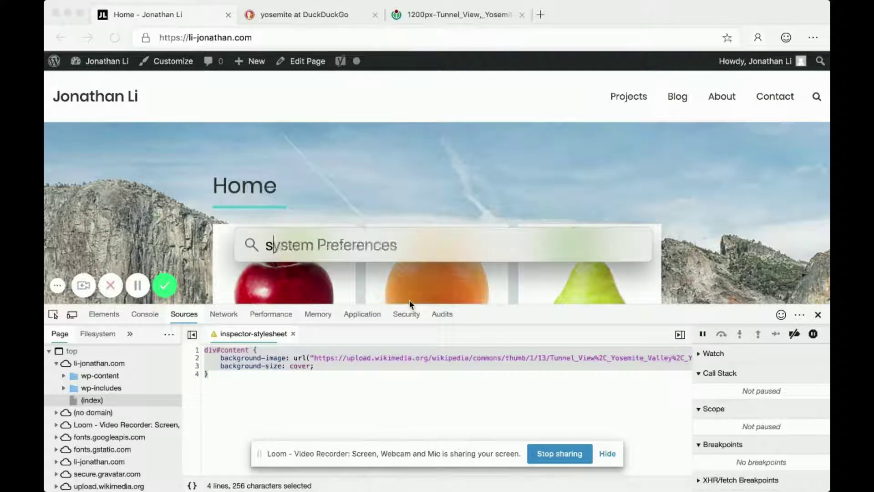
type("ubl")
key("Return")
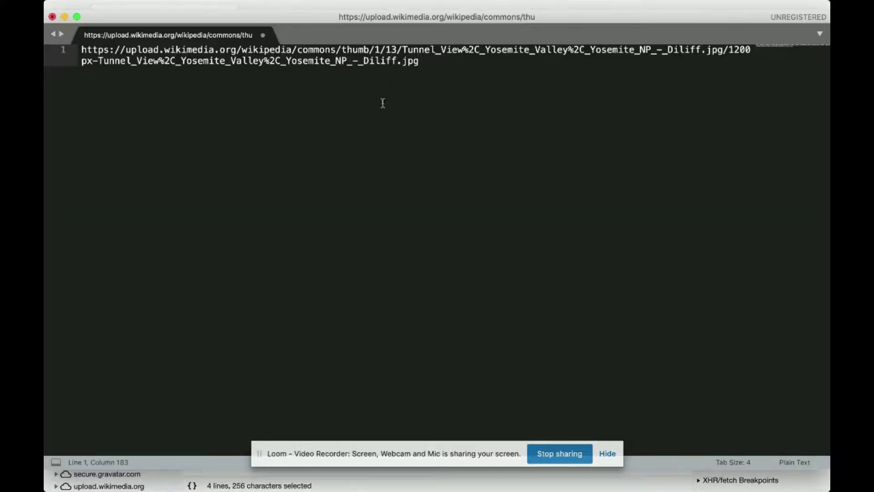
key("super+a")
key("BackSpace")
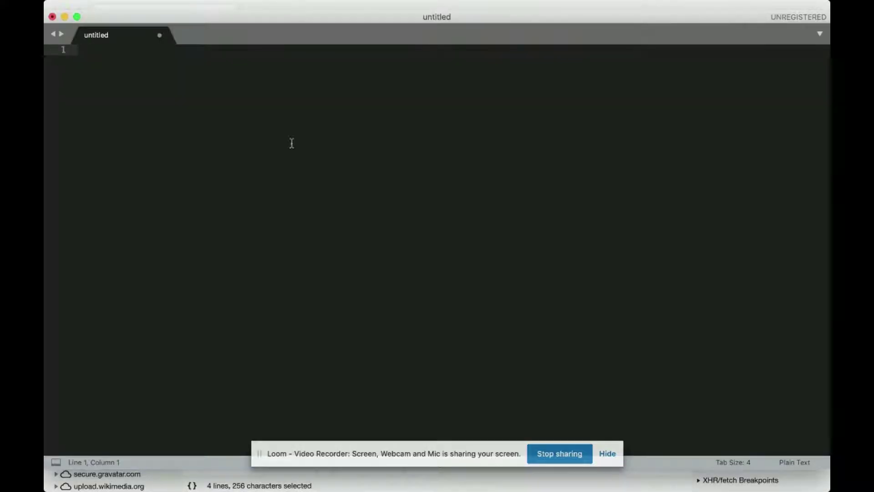
type("div#content {     background-image: url(\"https://upload.wikimedia.org/wikipedia/commons/thumb/1/13/Tunnel_View%2C_Yosemite_Valley%2C_Yosemite_NP_-_Diliff.jpg/1200px-Tunnel_View%2C_Yosemite_Valley%2C_Yosemite_NP_-_Diliff.jpg\");     background-size: cover; }")
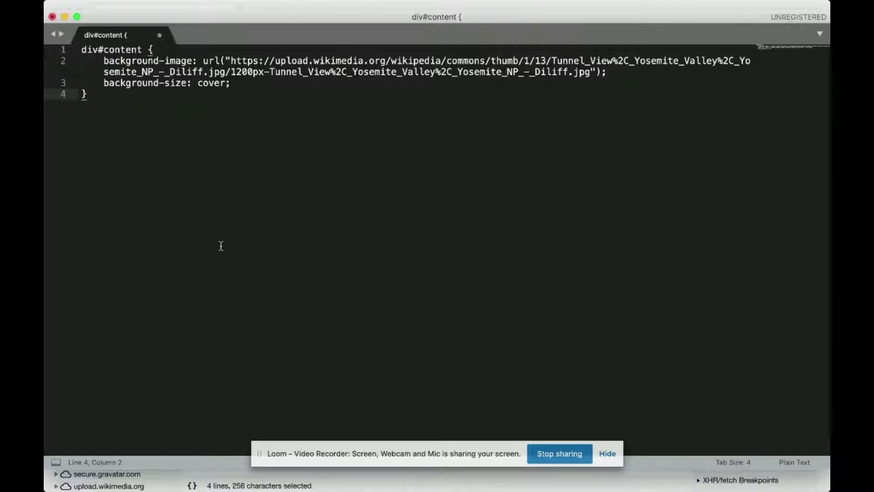
Step: Return to the browser and close the developer tools
key("super+Tab")
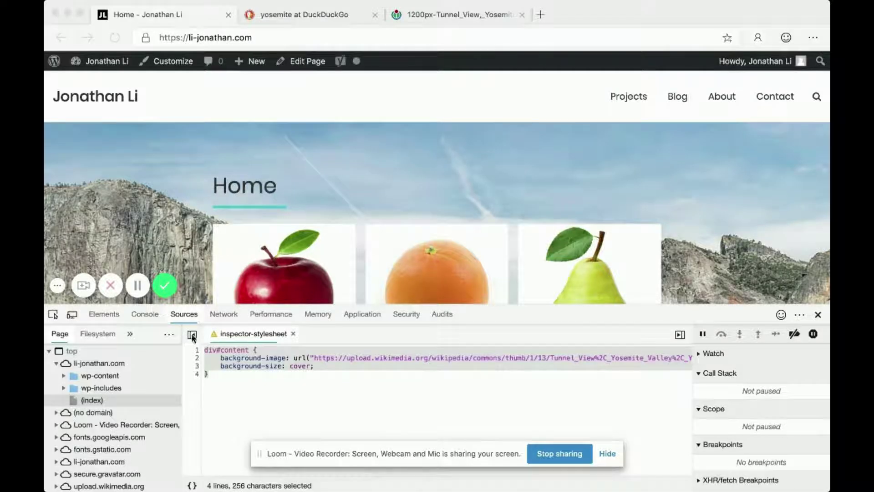
left_click(817, 314)
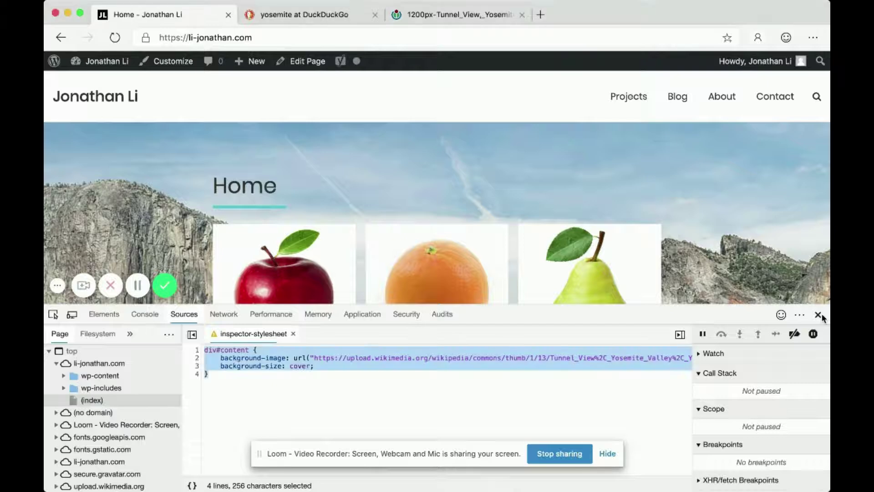
left_click(817, 314)
Step: Examine the background image across the home page from header to footer, and reload the page to check whether the inspector styles persist
scroll(608, 242, "down", 1)
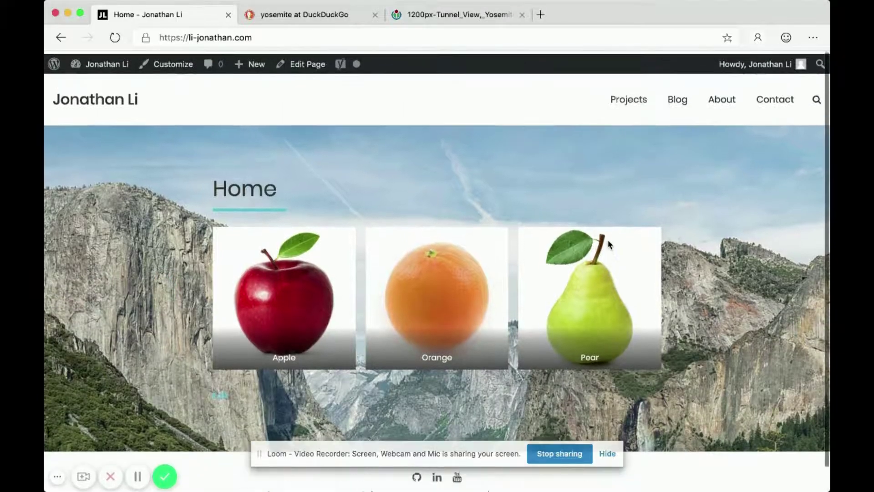
scroll(200, 130, "up", 1)
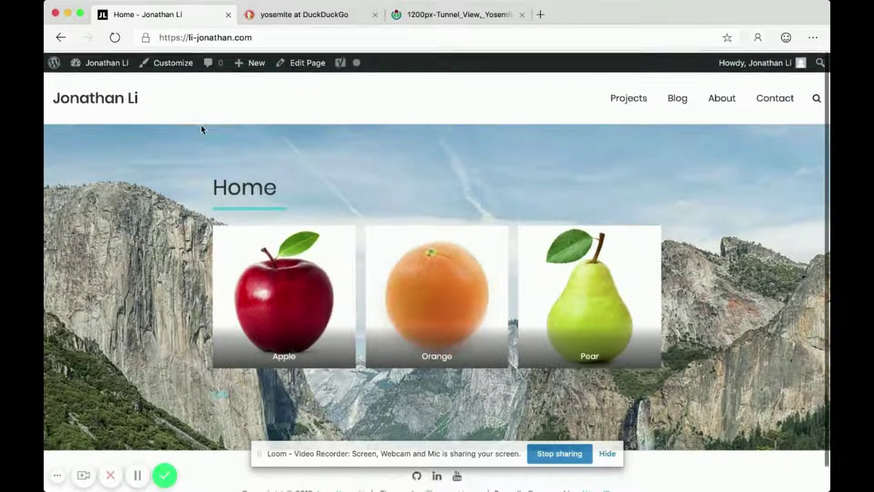
scroll(243, 220, "down", 1)
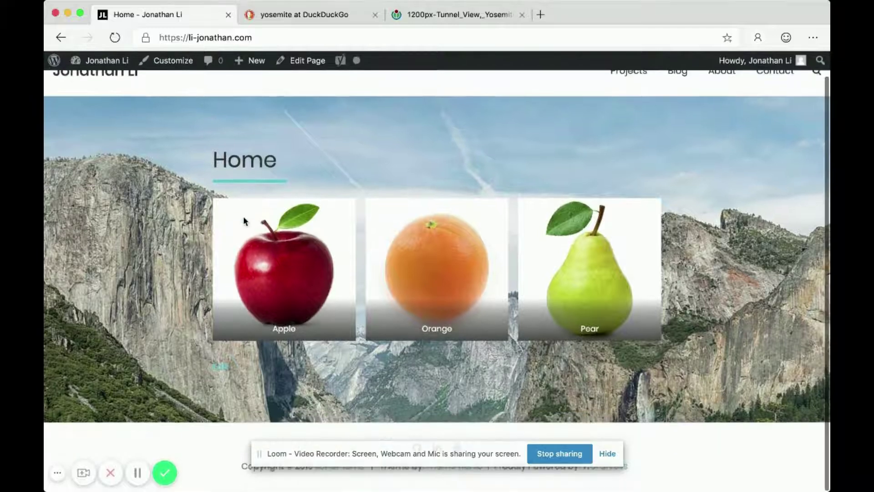
scroll(243, 219, "up", 1)
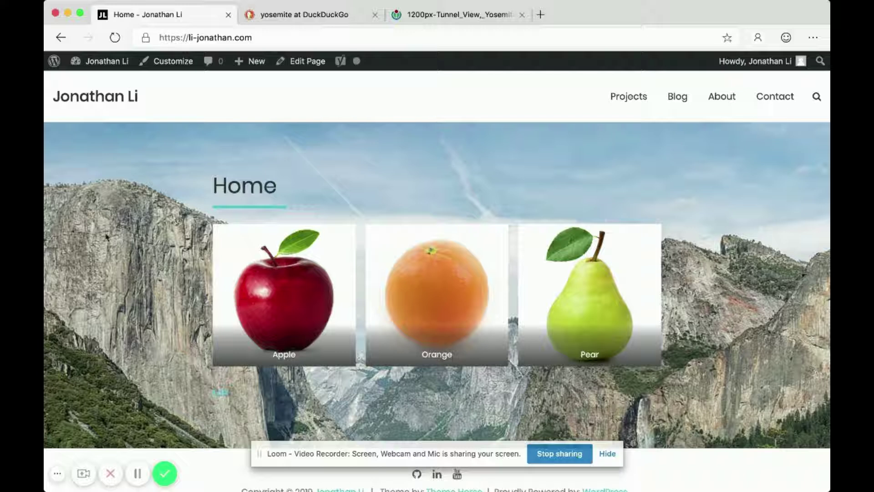
scroll(167, 208, "down", 1)
scroll(168, 208, "up", 1)
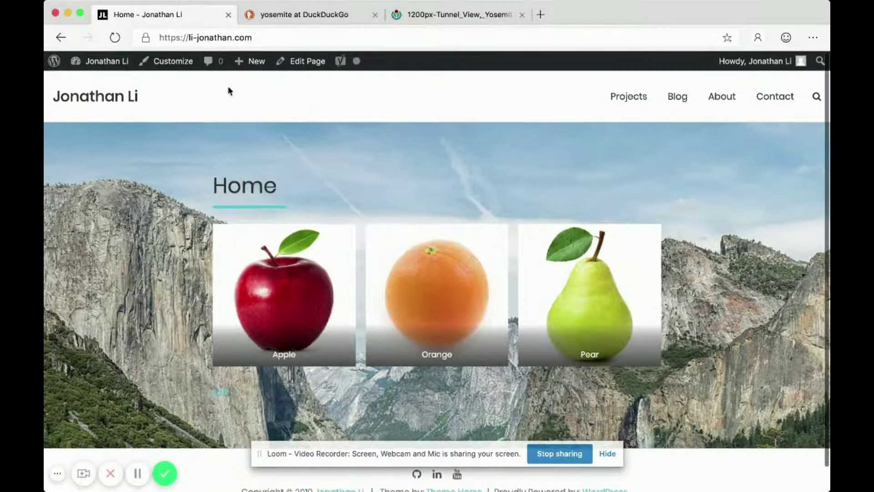
scroll(161, 313, "down", 1)
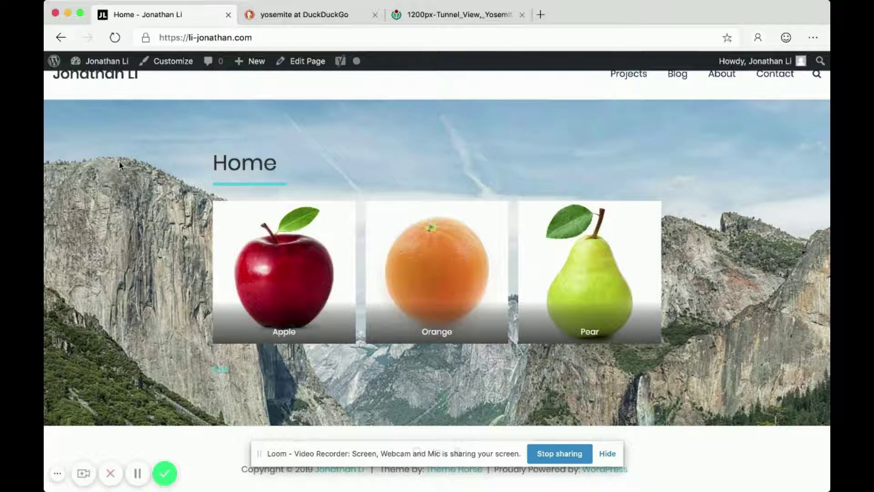
scroll(186, 277, "up", 1)
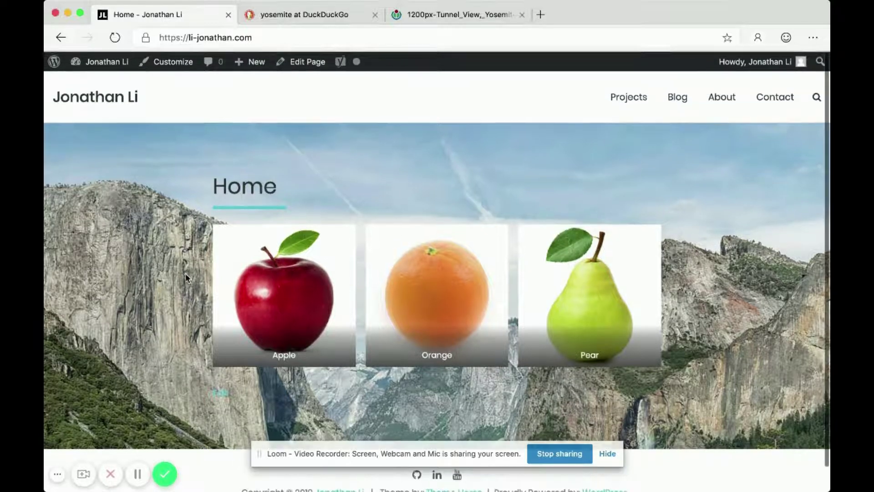
left_click(116, 38)
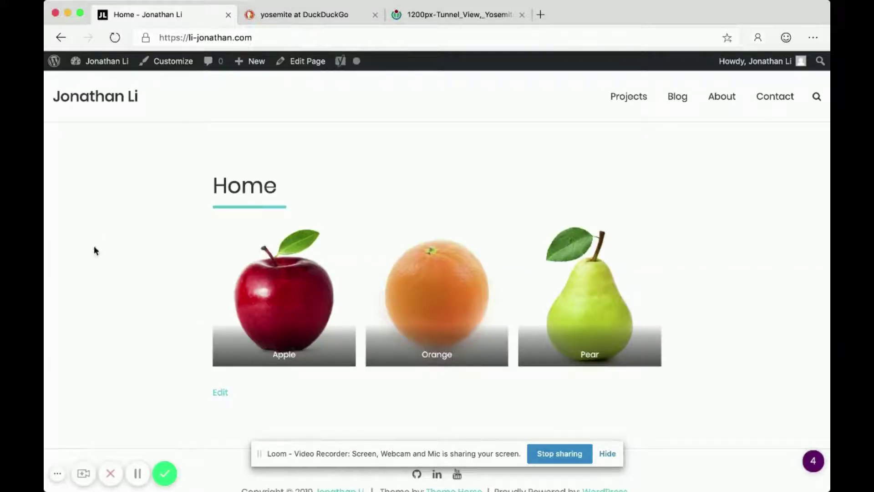
Step: Open the WordPress Customizer from the home page and go to its Additional CSS section
scroll(153, 279, "down", 1)
scroll(153, 279, "up", 1)
scroll(119, 218, "down", 1)
scroll(119, 218, "up", 1)
left_click(176, 67)
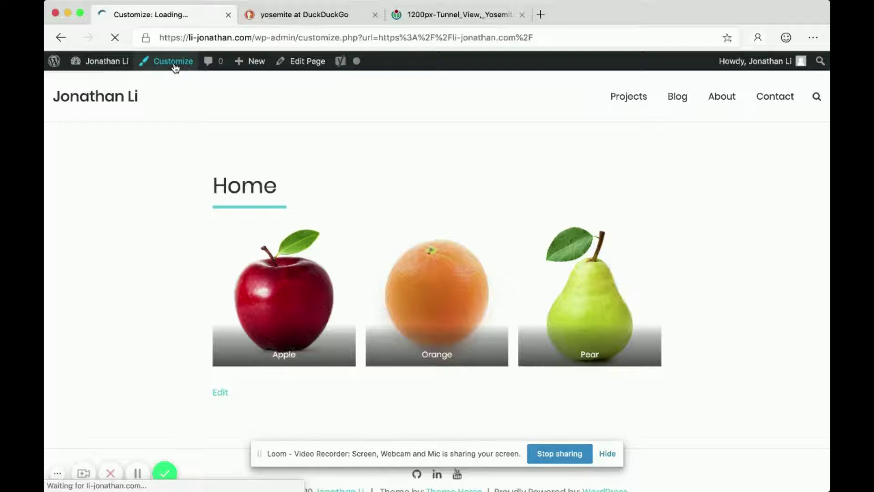
scroll(144, 330, "down", 3)
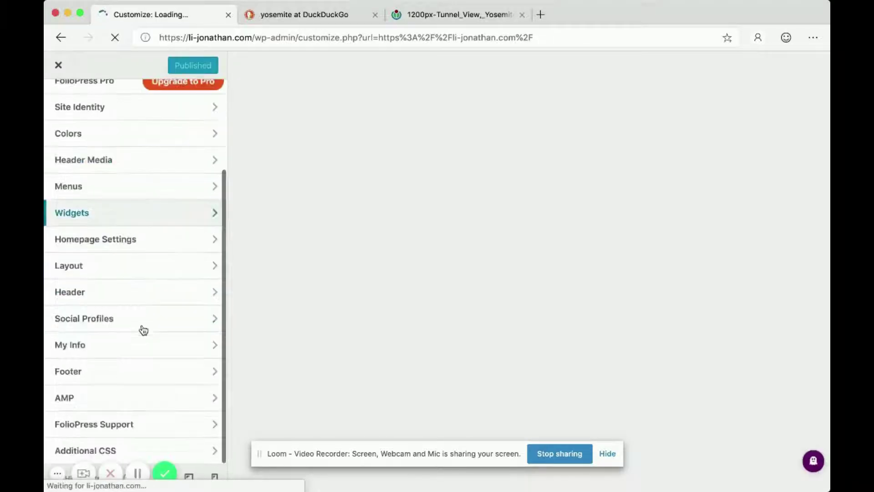
left_click(112, 449)
Step: Copy the div#content background rule from Sublime Text into Additional CSS, on a new line after the .type-keys-font rule
left_click(125, 261)
key("Return")
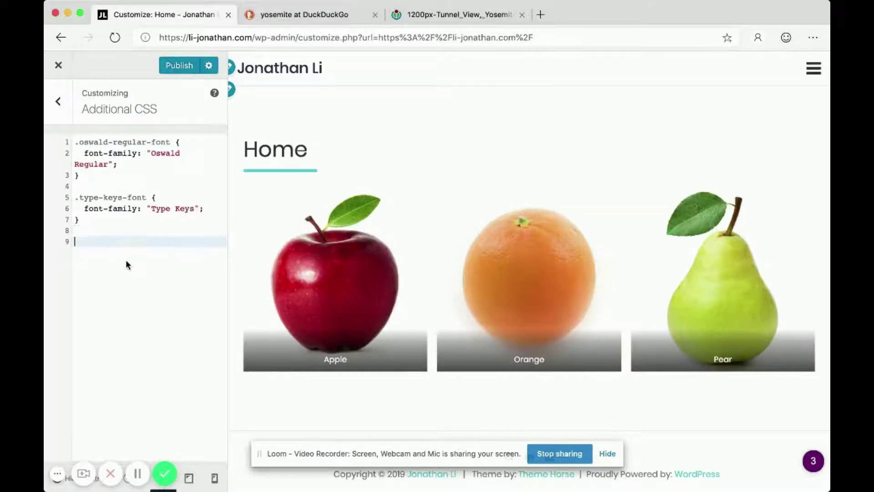
key("Return")
key("BackSpace")
key("super+space")
type("subl")
key("Return")
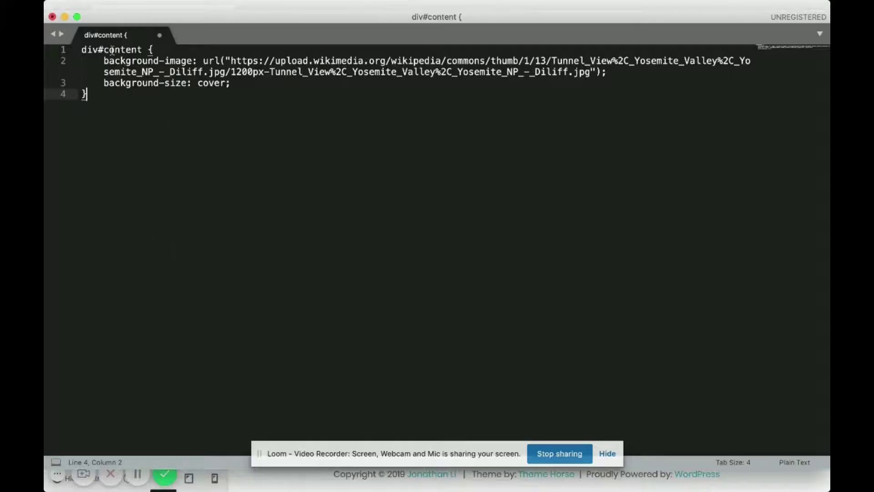
key("super+Tab")
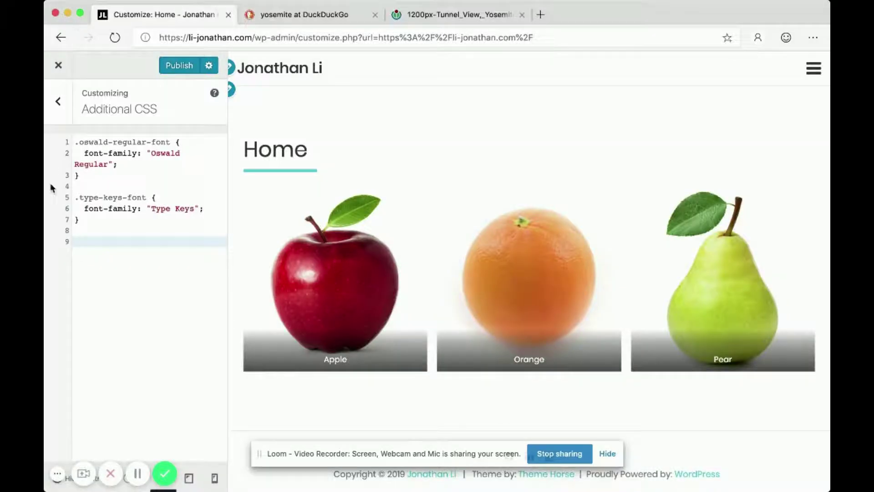
type("div#content {     background-image: url(\"https://upload.wikimedia.org/wikipedia/commons/thumb/1/13/Tunnel_View%2C_Yosemite_Valley%2C_Yosemite_NP_-_Diliff.jpg/1200px-Tunnel_View%2C_Yosemite_Valley%2C_Yosemite_NP_-_Diliff.jpg\");     background-size: cover; }")
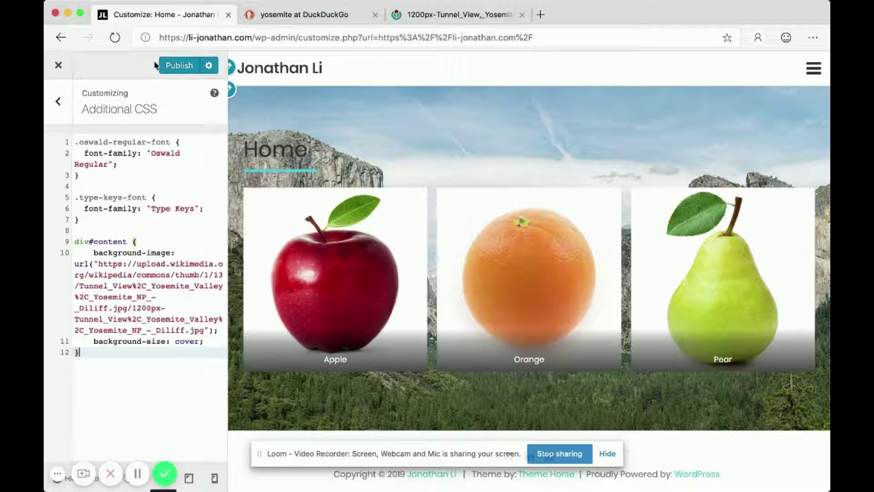
Step: Publish the Additional CSS change, check the page preview and close the Customizer
left_click(186, 67)
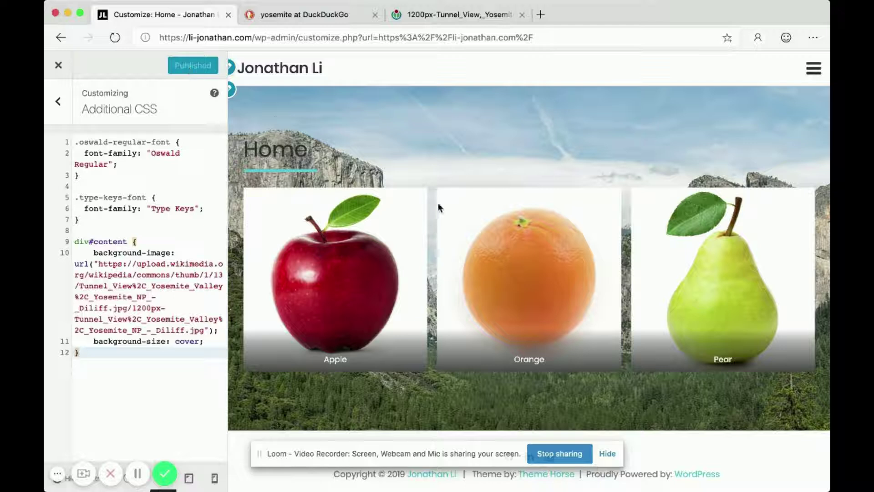
scroll(460, 191, "down", 1)
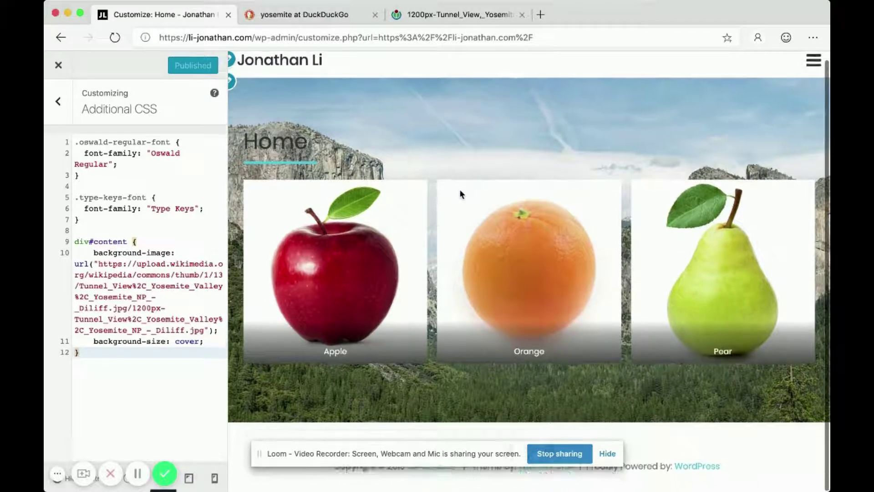
scroll(460, 189, "up", 1)
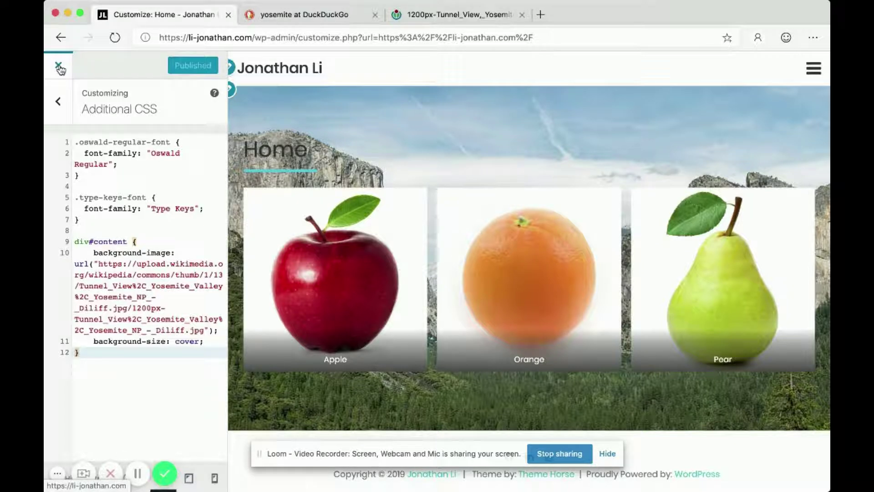
left_click(59, 66)
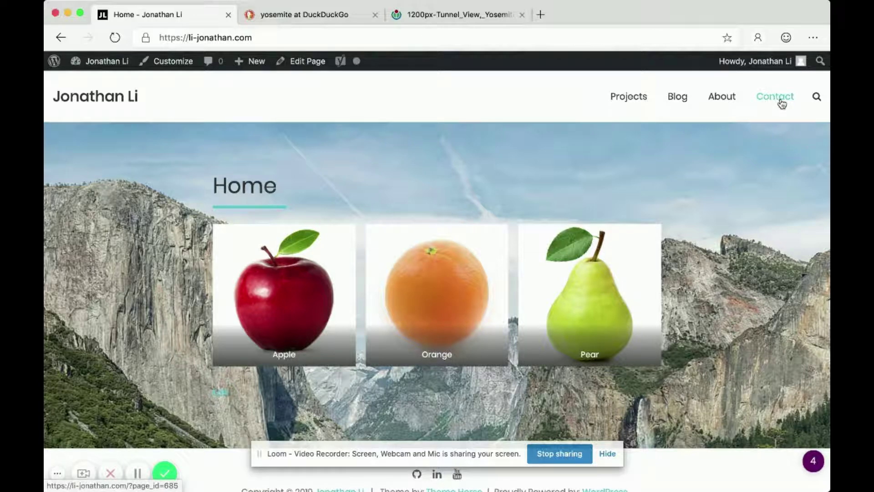
Step: Examine the published background image on the home page and along the full length of the Contact page
scroll(781, 165, "down", 1)
scroll(781, 164, "up", 1)
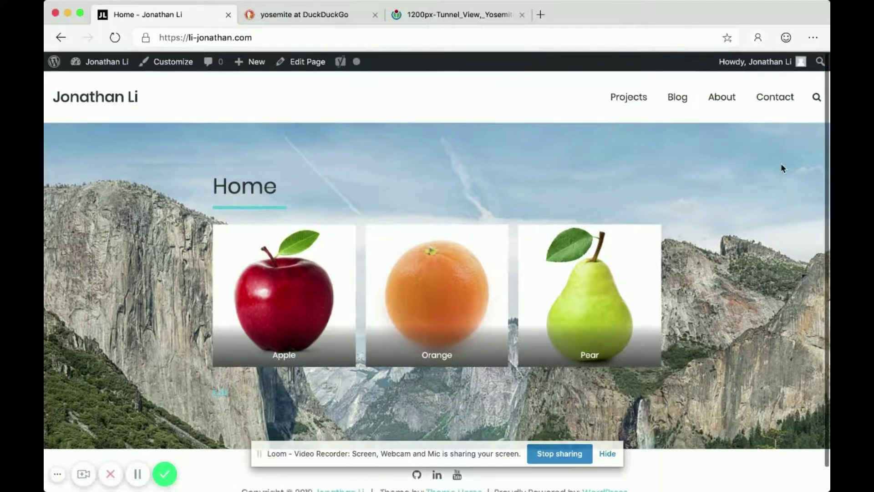
left_click(767, 98)
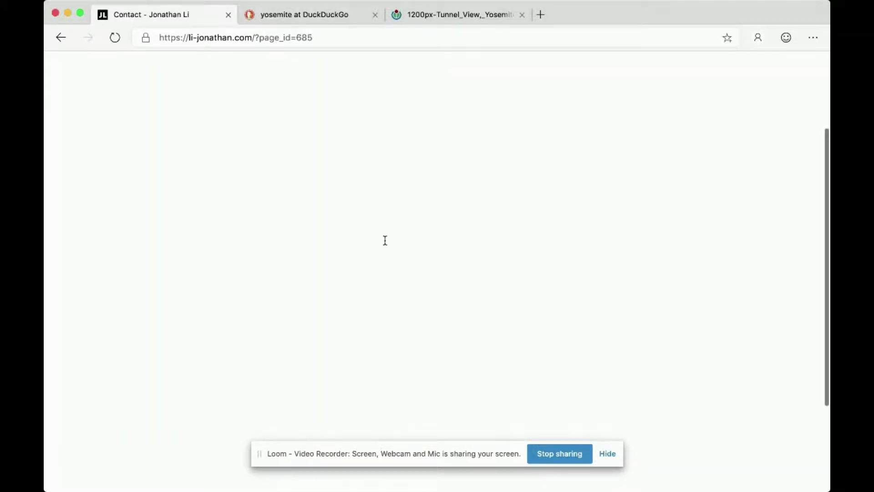
scroll(385, 240, "down", 6)
scroll(384, 240, "up", 6)
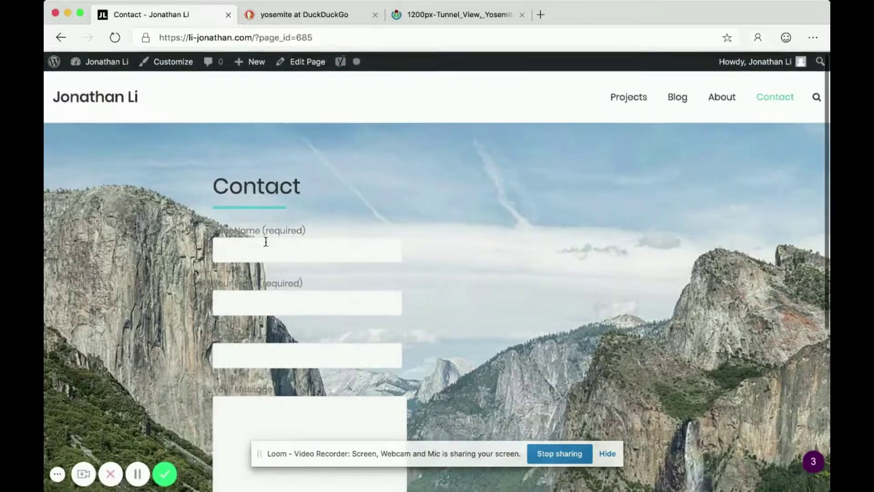
scroll(488, 292, "down", 2)
scroll(492, 220, "up", 2)
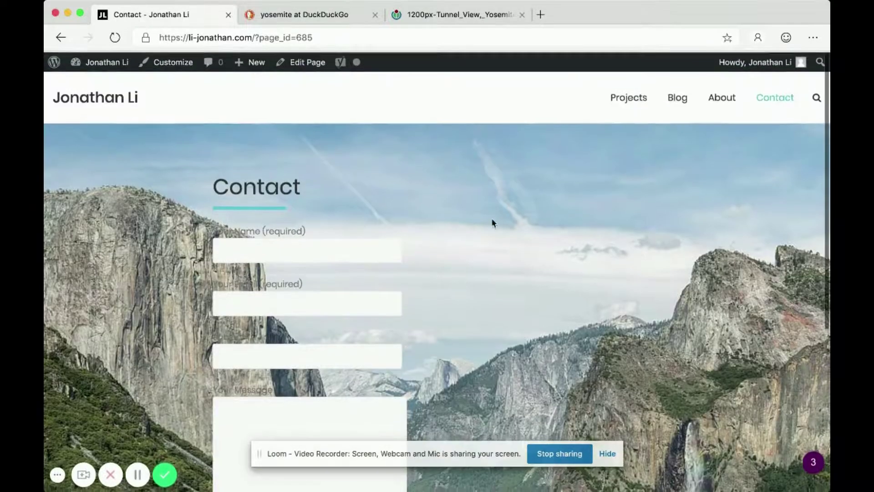
Step: Highlight the name, email, subject and message labels of the Contact form to examine how legible they are over the background
scroll(559, 226, "down", 1)
left_click_drag(315, 166, 216, 167)
left_click(326, 165)
left_click_drag(304, 219, 250, 216)
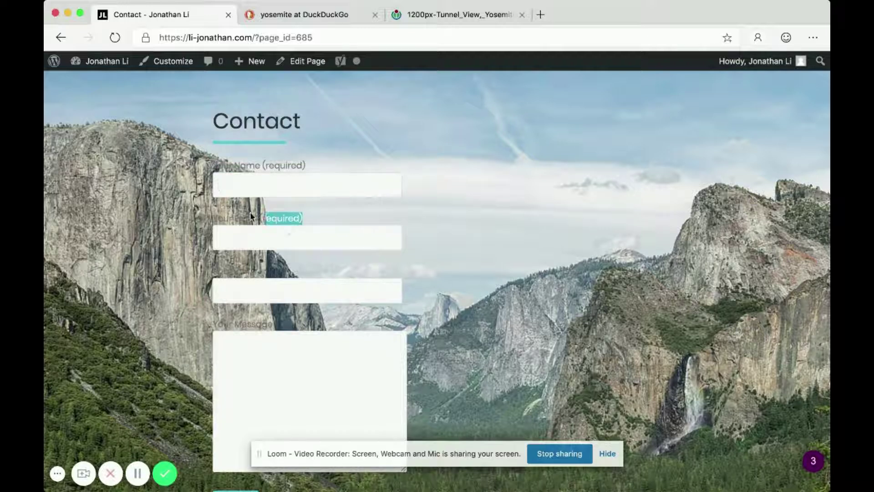
left_click_drag(246, 272, 210, 272)
left_click(264, 270)
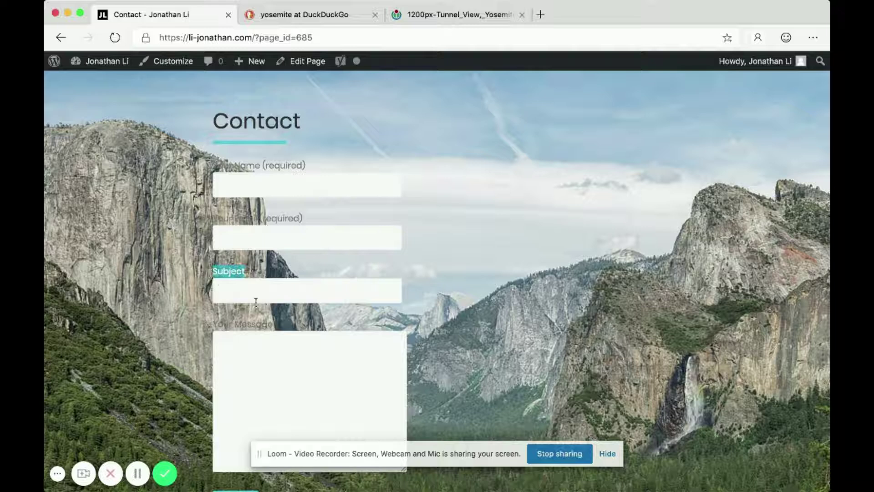
left_click_drag(275, 324, 215, 324)
left_click(316, 319)
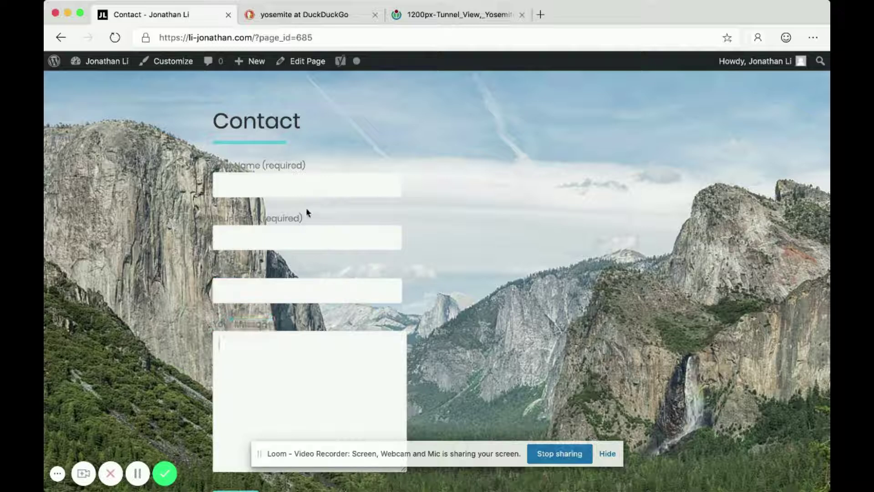
left_click_drag(314, 165, 216, 165)
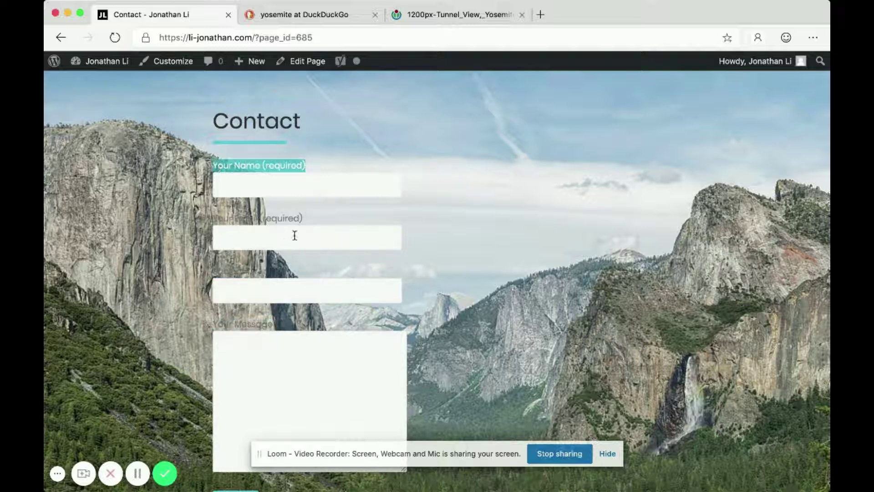
left_click_drag(308, 217, 219, 218)
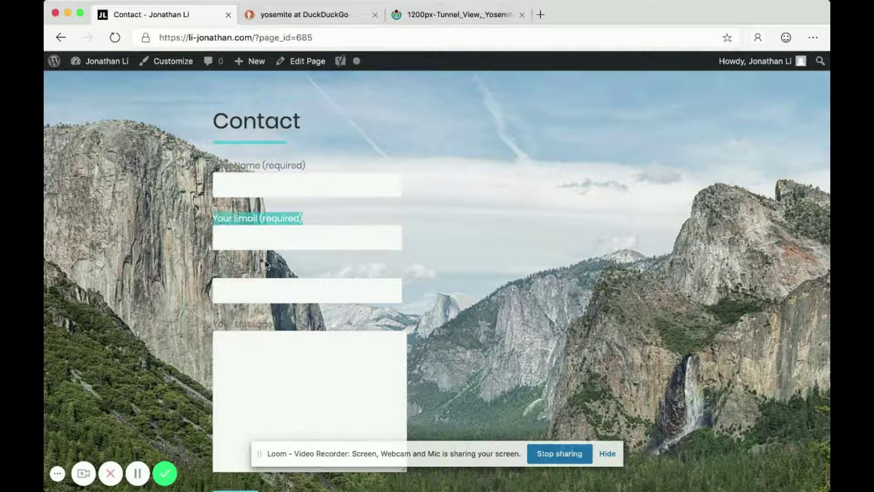
left_click(236, 268)
left_click_drag(272, 269, 212, 270)
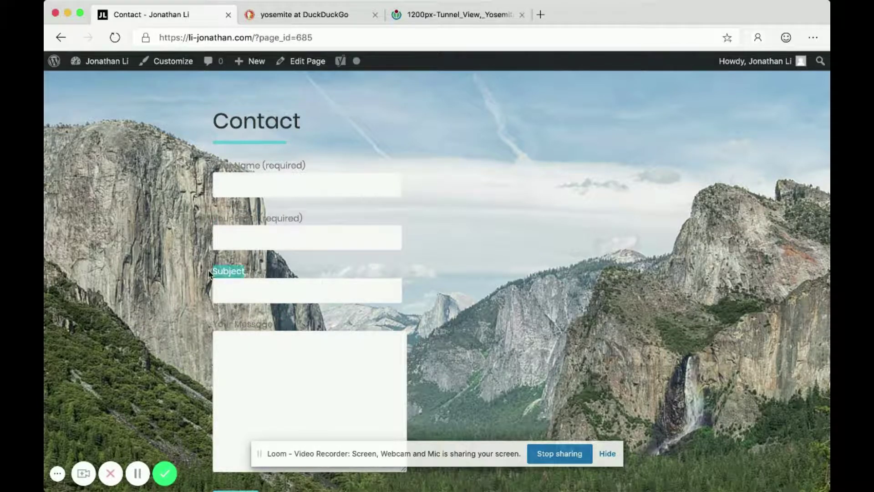
left_click(314, 270)
scroll(620, 135, "up", 3)
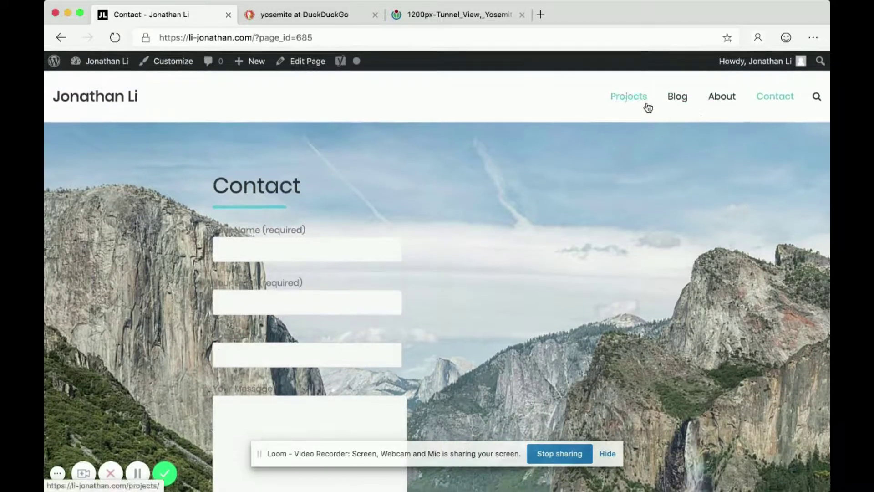
Step: Open the Projects page and highlight the Prerequisite Tracker description to examine its legibility over the background
left_click(643, 102)
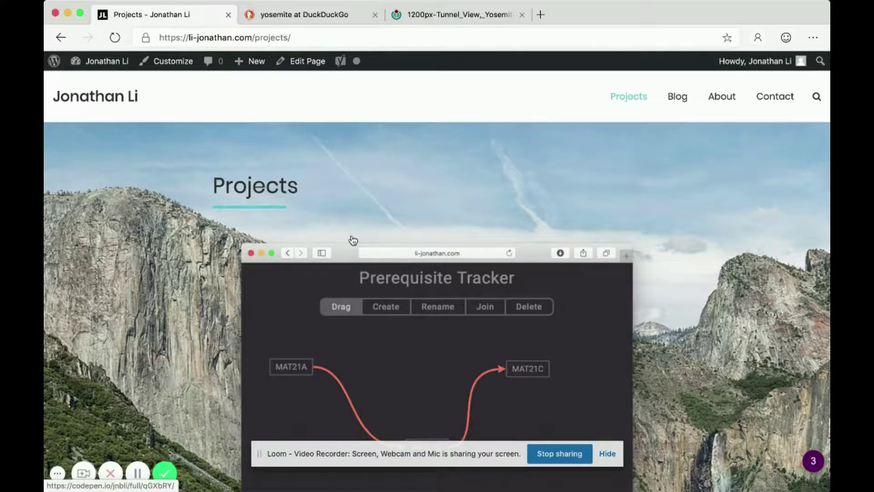
scroll(353, 240, "down", 6)
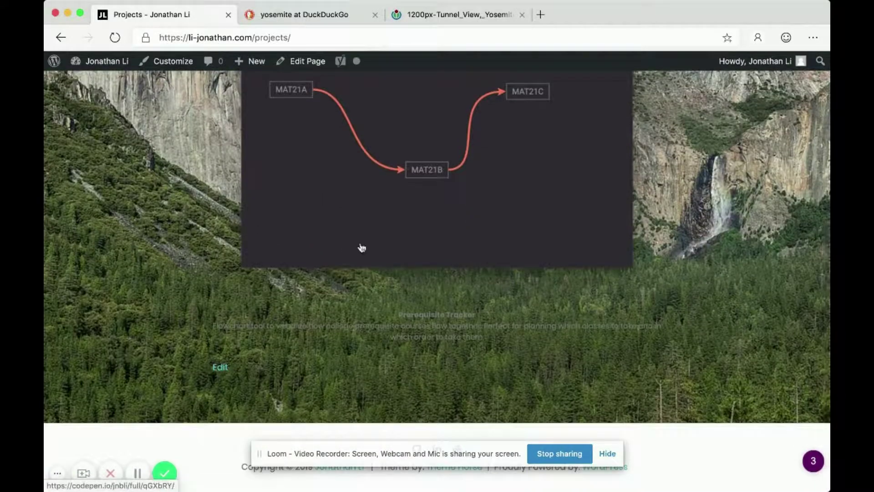
left_click_drag(504, 339, 398, 322)
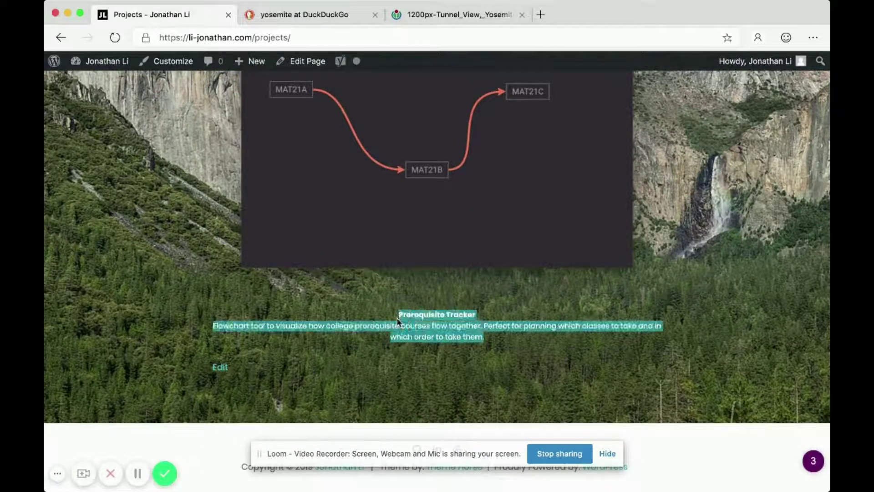
left_click_drag(504, 340, 398, 317)
left_click_drag(503, 339, 398, 317)
left_click(537, 351)
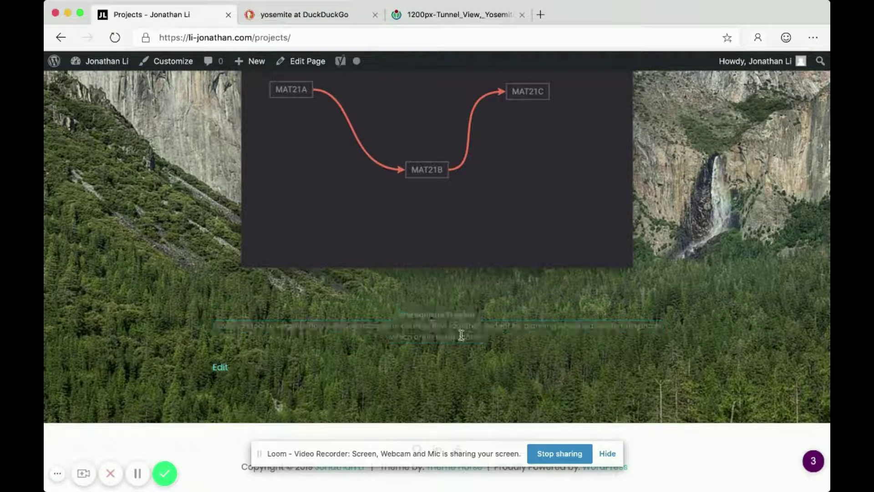
scroll(411, 213, "up", 10)
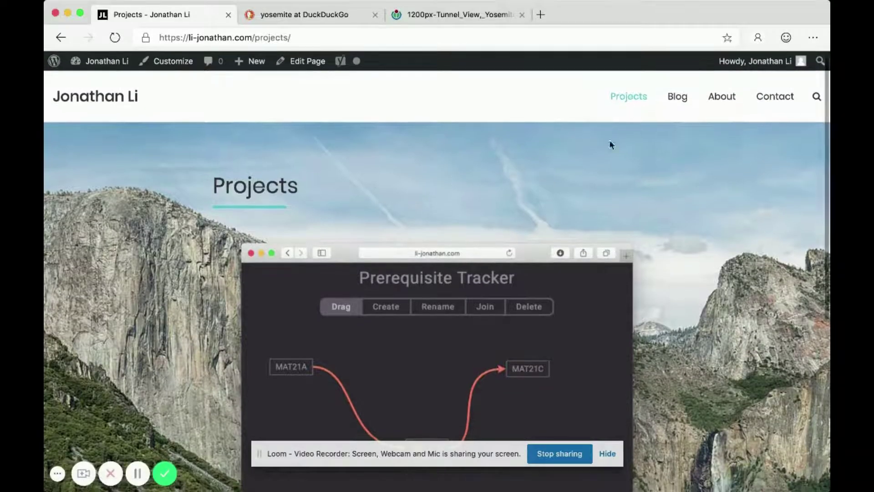
Step: Return to the site's home page and look over its background image again
left_click(123, 93)
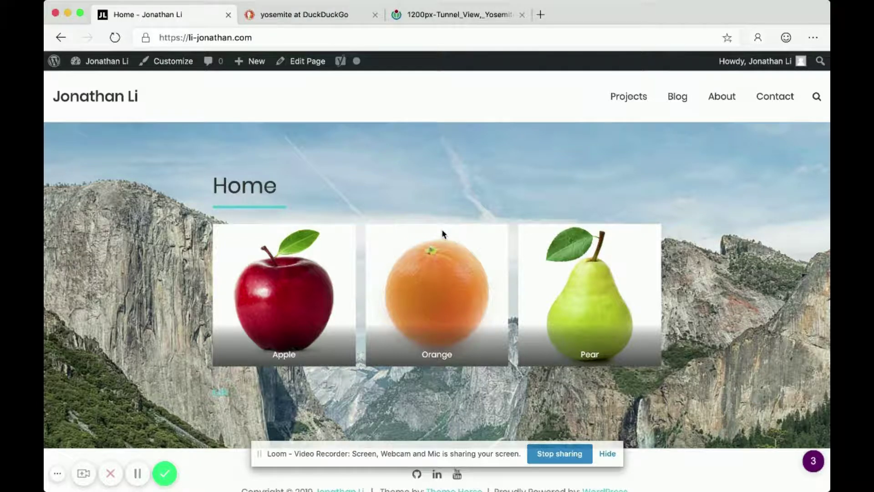
scroll(443, 234, "down", 1)
scroll(441, 233, "up", 1)
Step: Go to the open Yosemite image and examine its URL, highlighting the wikimedia.org domain and checking the file name at the end
left_click(449, 19)
left_click(412, 40)
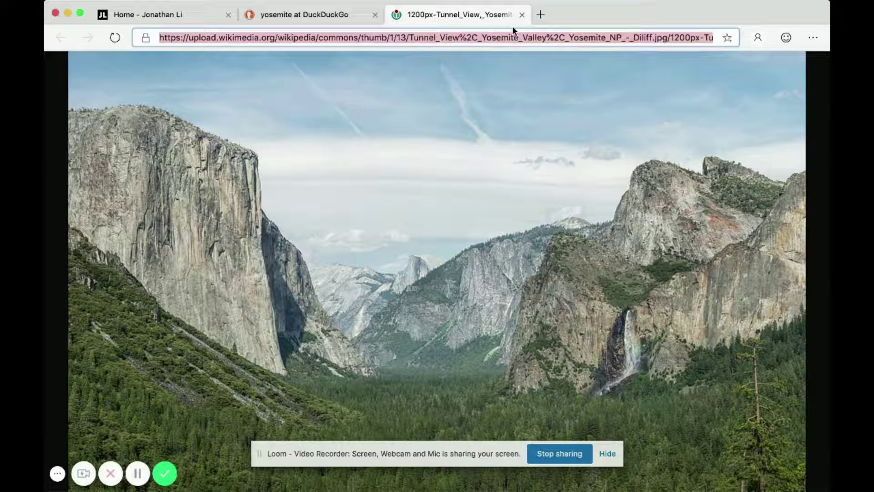
left_click(465, 134)
left_click(346, 41)
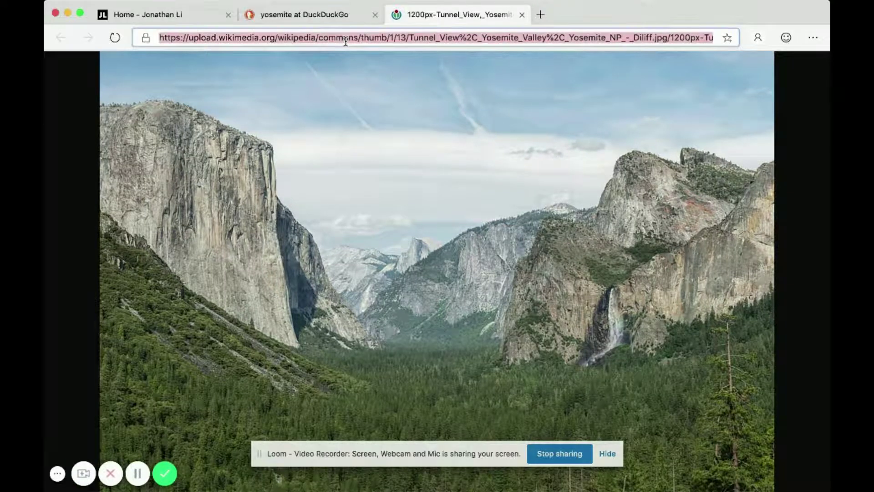
left_click(241, 41)
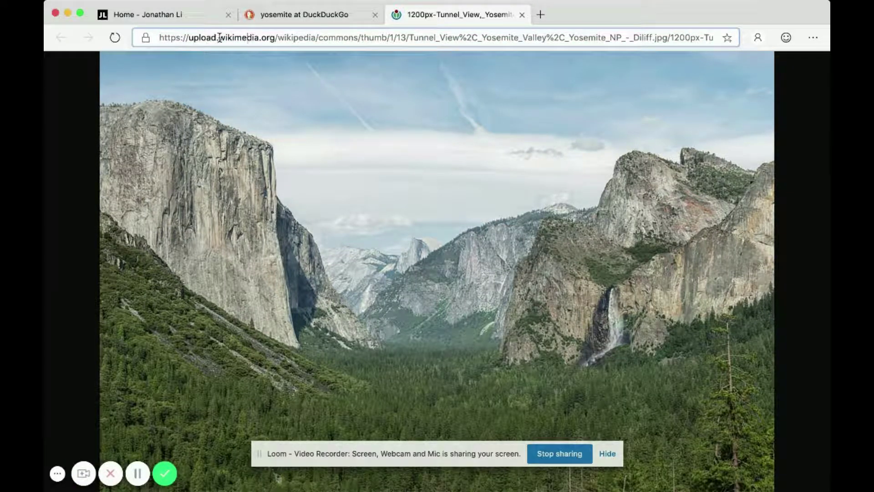
left_click_drag(219, 37, 276, 37)
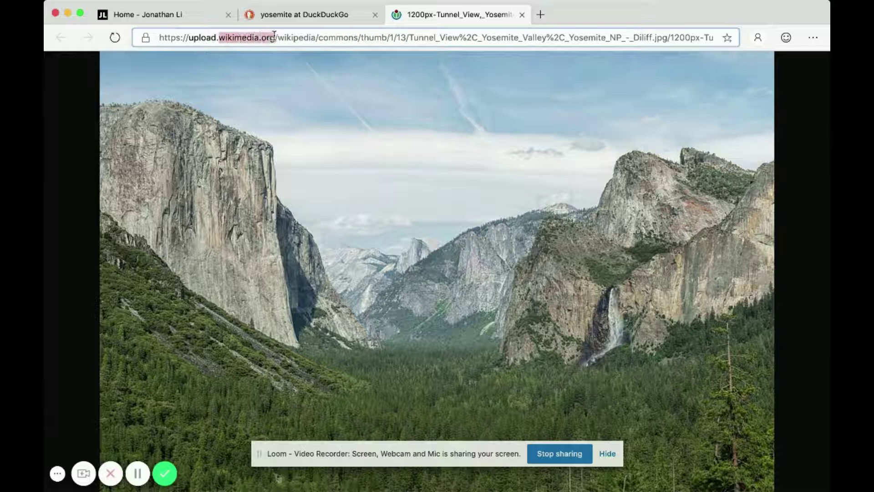
left_click(315, 36)
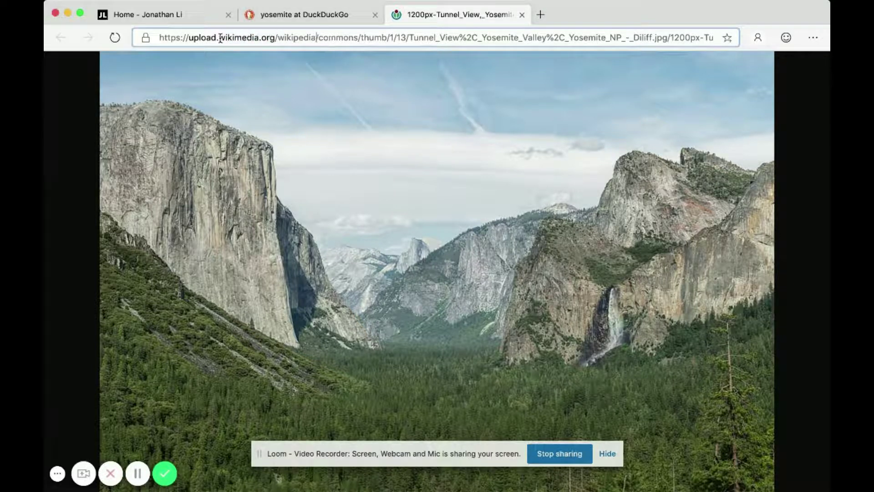
left_click_drag(220, 39, 254, 39)
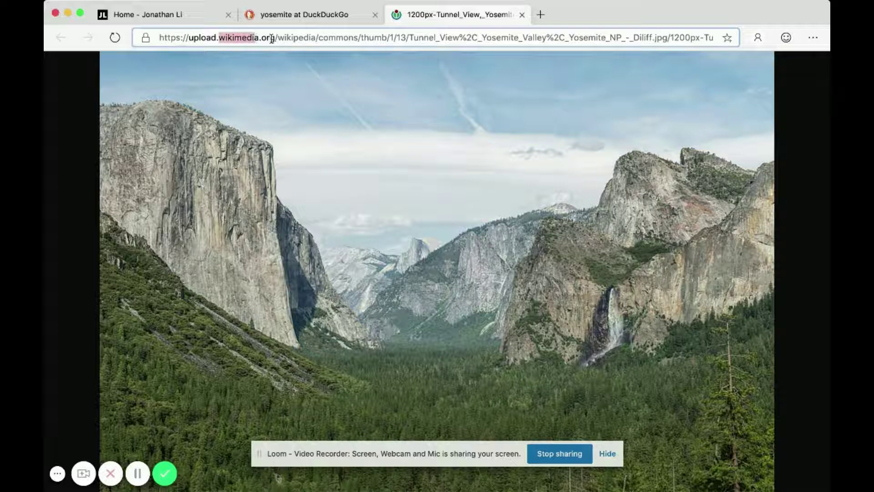
left_click(309, 37)
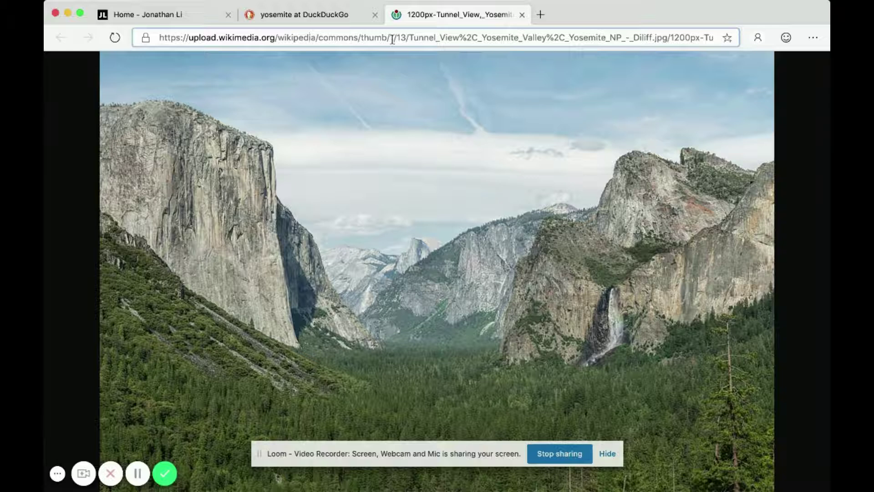
key("End")
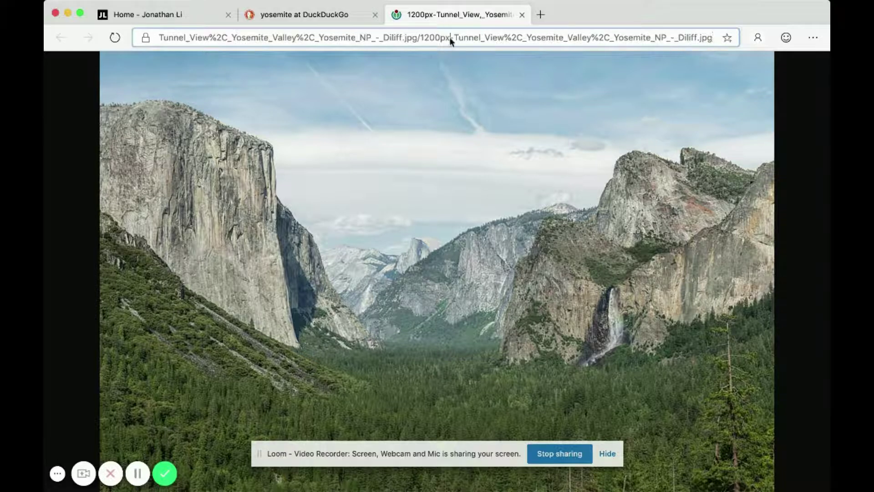
Step: Compare the background on the site's home page with the source Yosemite image by alternating between the two
left_click(156, 14)
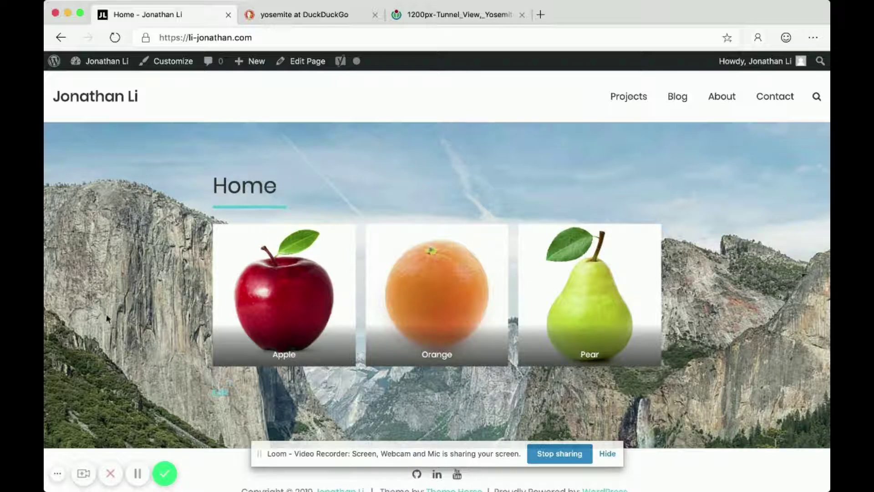
left_click(450, 15)
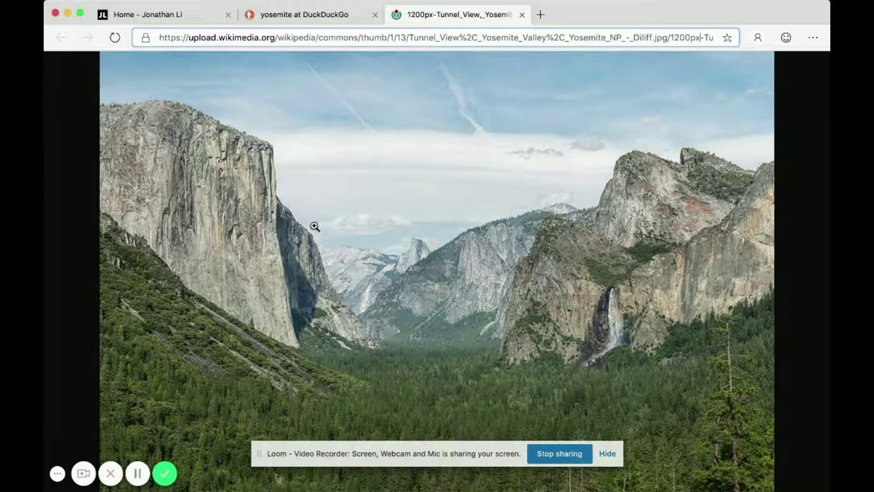
left_click(163, 13)
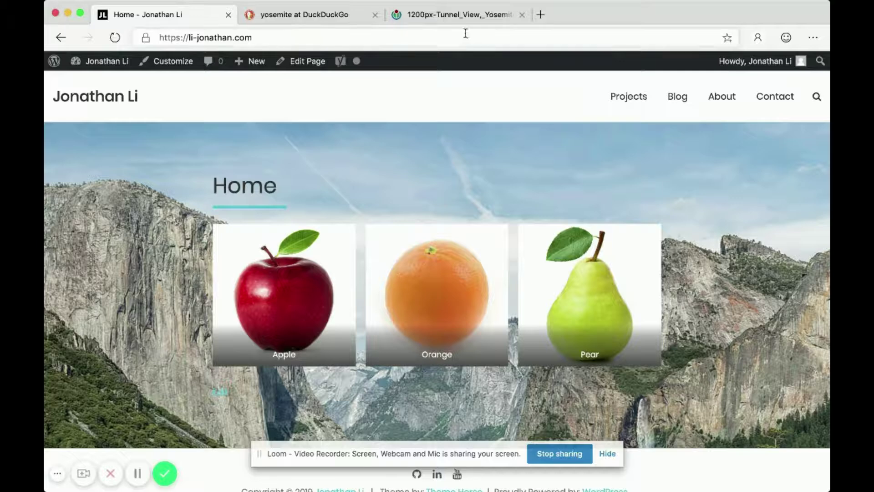
left_click(455, 16)
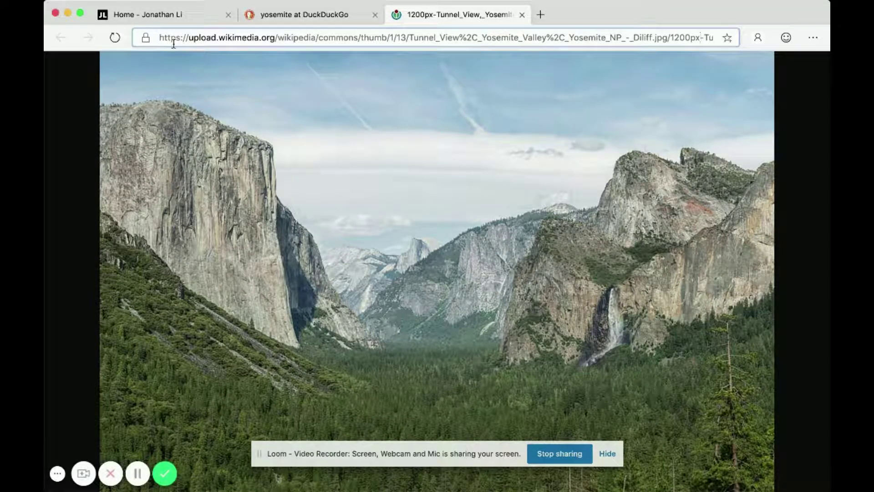
left_click(171, 20)
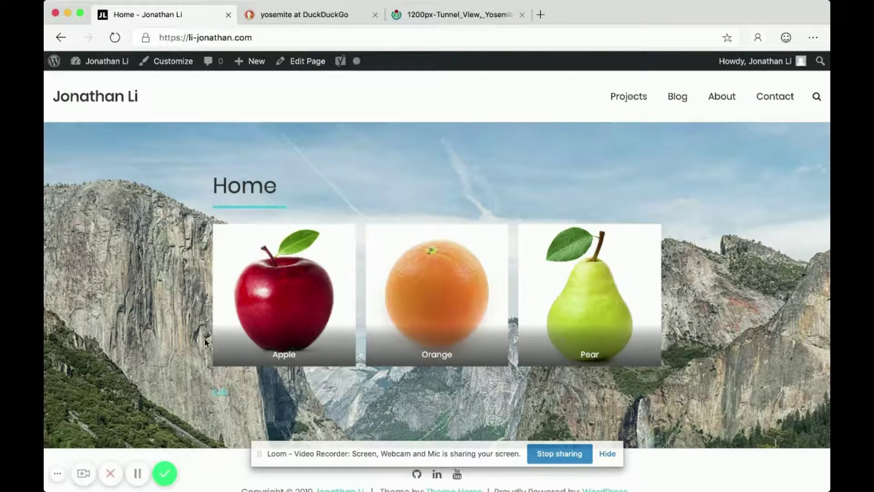
left_click(456, 15)
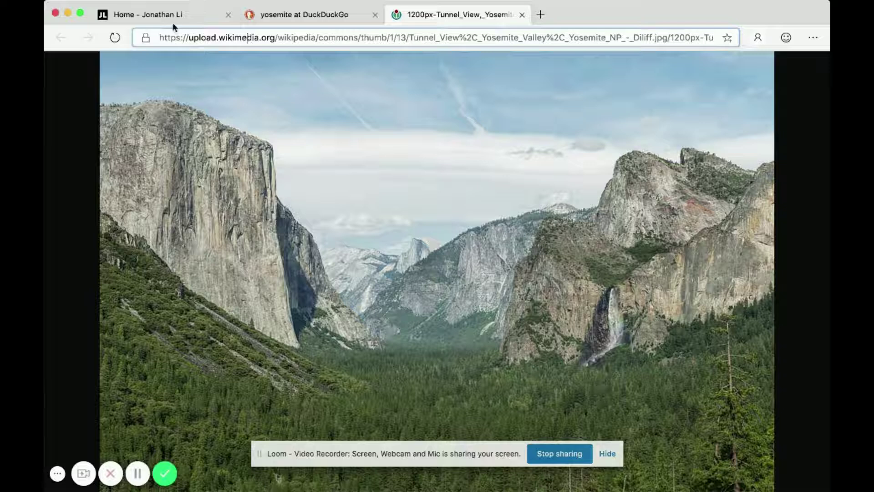
Step: Highlight successive parts of the Yosemite image's URL, from the wikimedia.org domain into the Tunnel_View path, to examine where the image is hosted
mouse_move(226, 38)
left_mouse_down()
mouse_move(318, 38)
mouse_move(229, 38)
left_mouse_up()
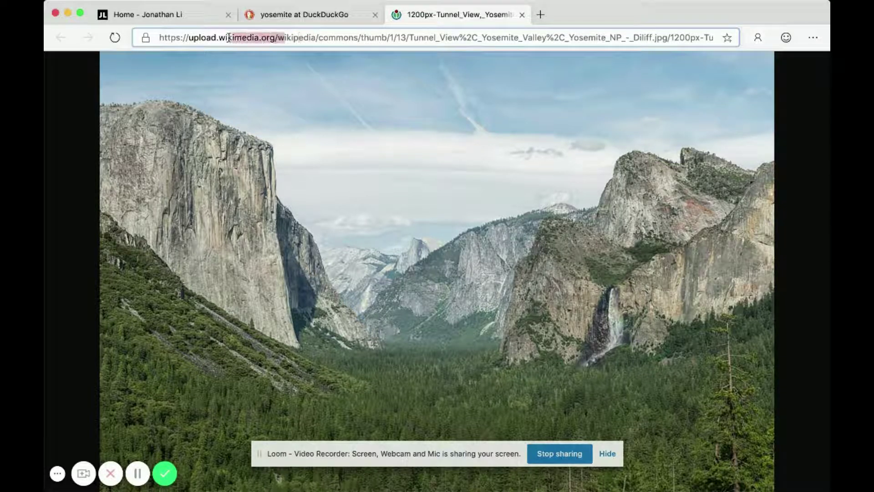
left_click(308, 38)
left_click_drag(353, 38, 222, 39)
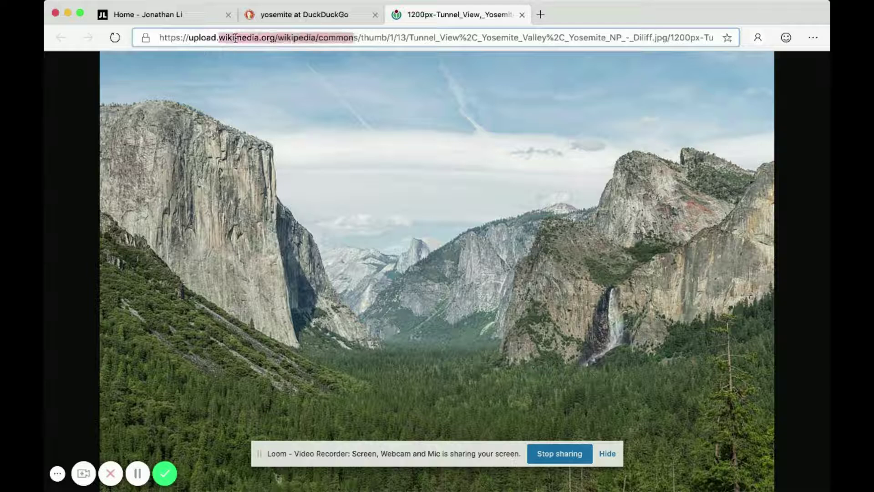
left_click(410, 38)
left_click_drag(453, 39, 261, 39)
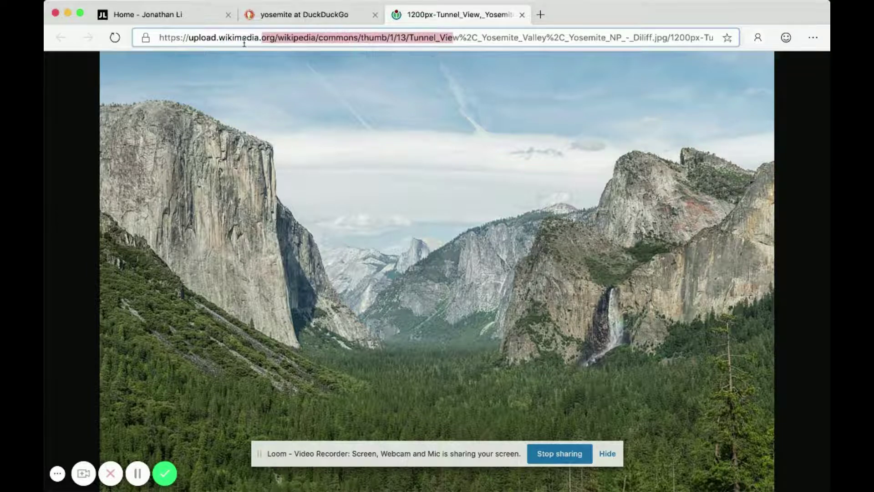
left_click(220, 38)
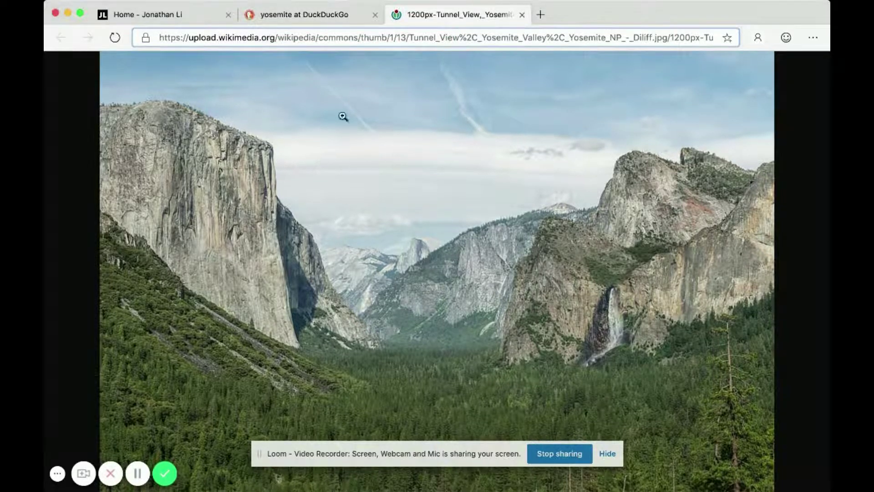
left_click_drag(260, 36, 351, 33)
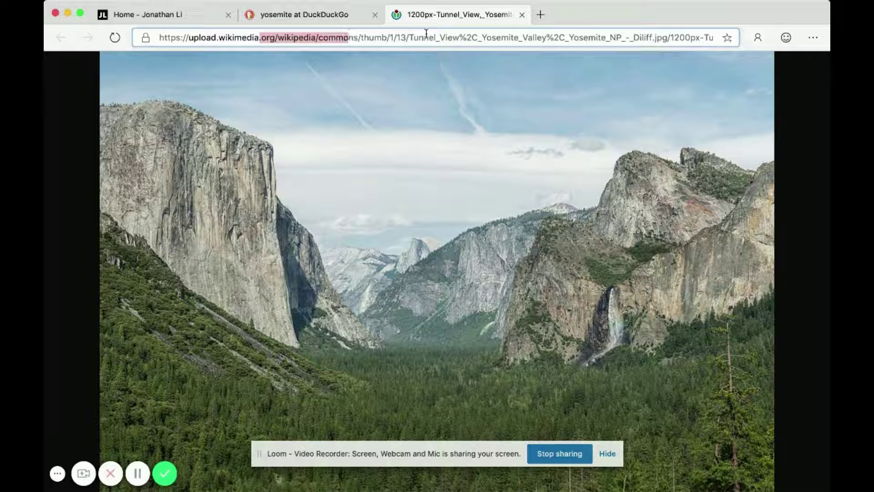
left_click(425, 34)
left_click_drag(486, 41, 345, 41)
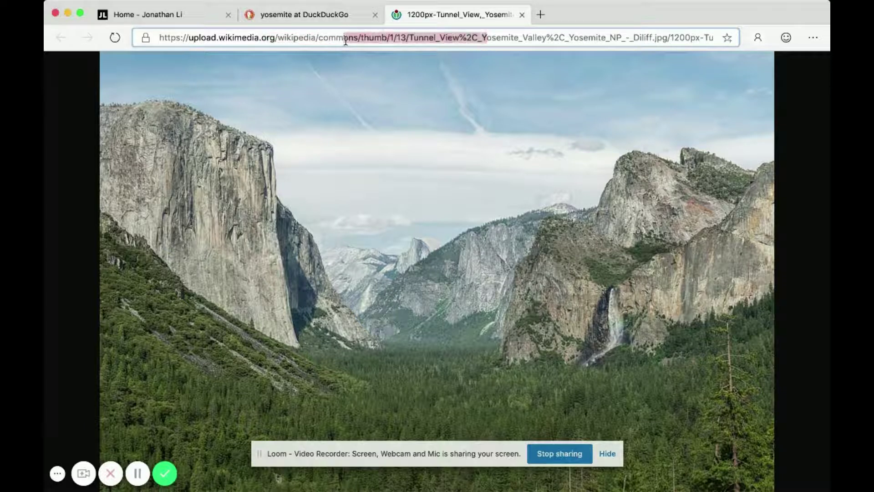
left_click(79, 110)
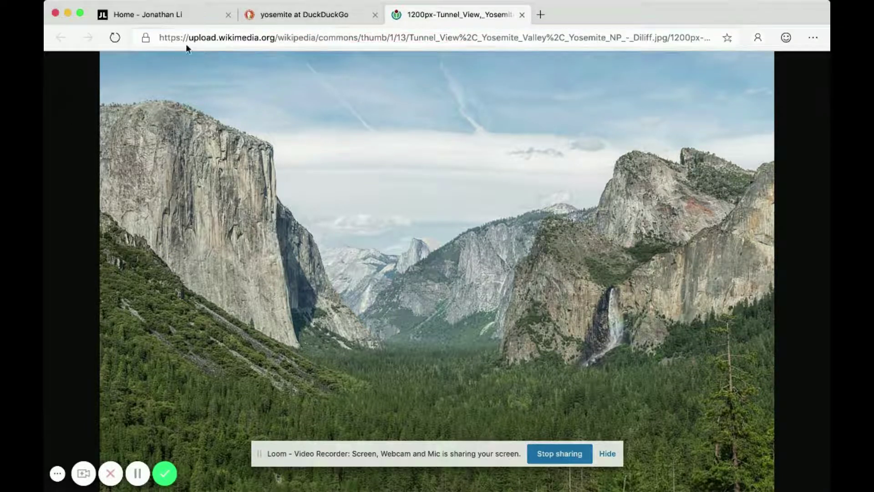
Step: Return to the site's home page and open its Media Library in the WordPress dashboard
left_click(161, 18)
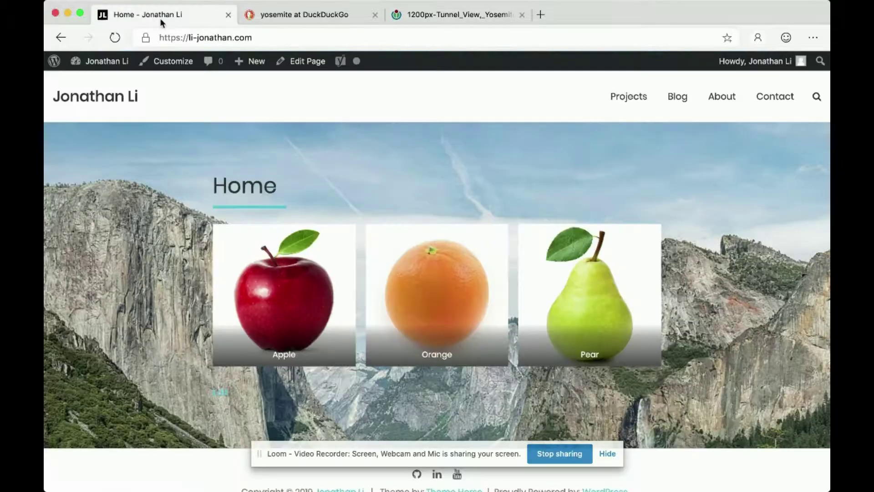
left_click(458, 14)
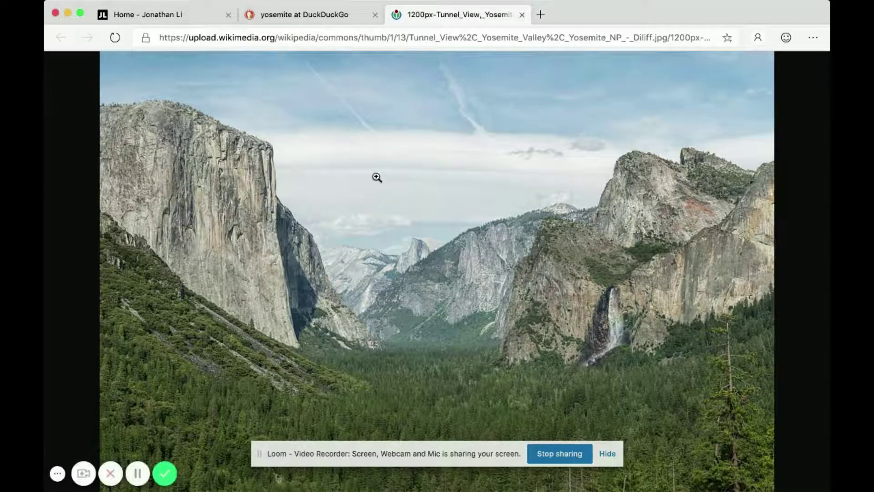
left_click(172, 15)
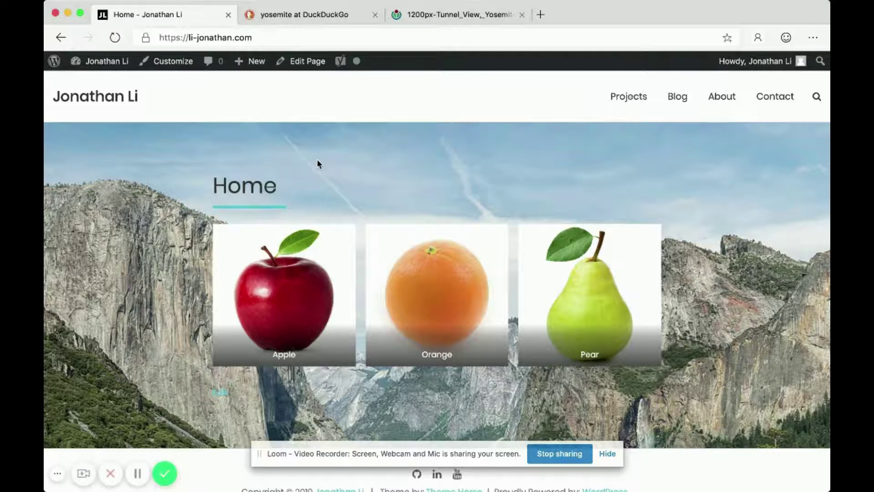
mouse_move(104, 66)
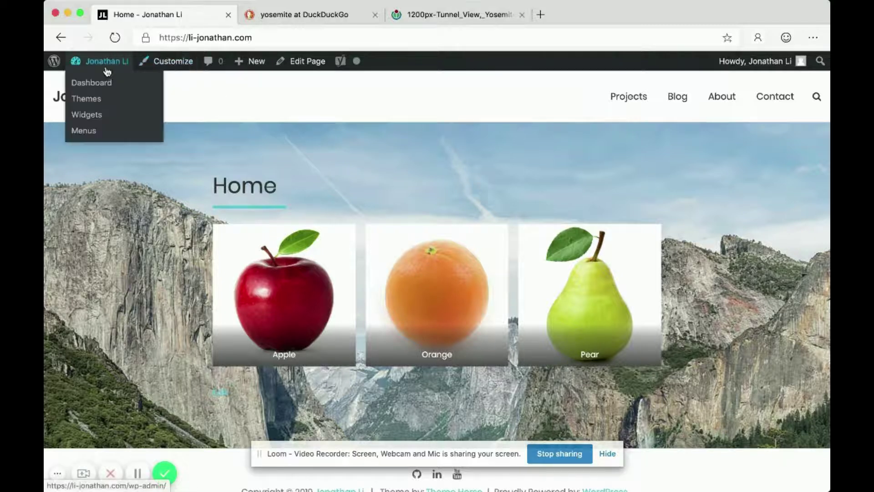
left_click(94, 85)
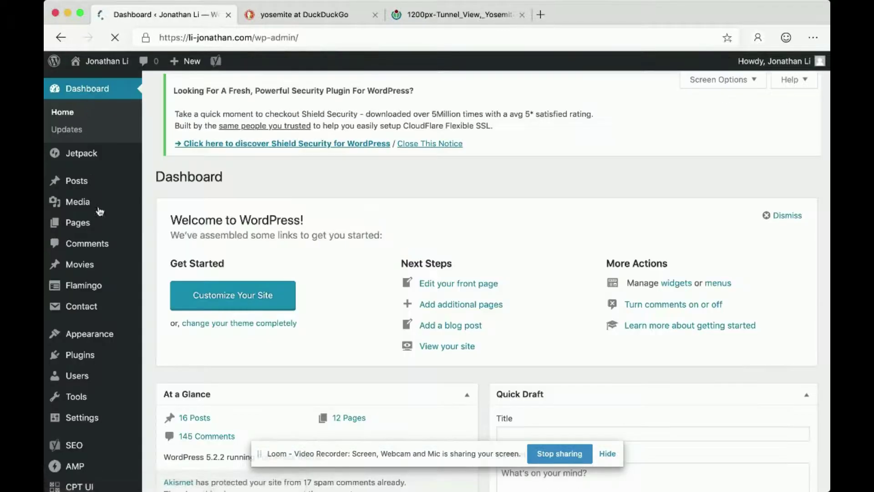
scroll(121, 282, "down", 1)
scroll(121, 282, "up", 1)
left_click(68, 205)
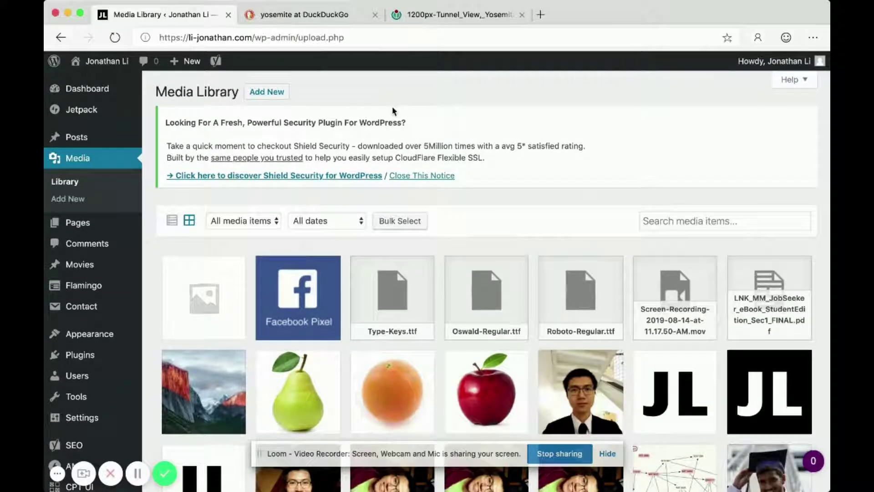
Step: Save the open Yosemite image to the Desktop as a JPEG named yosemite and dismiss the download notice
left_click(456, 15)
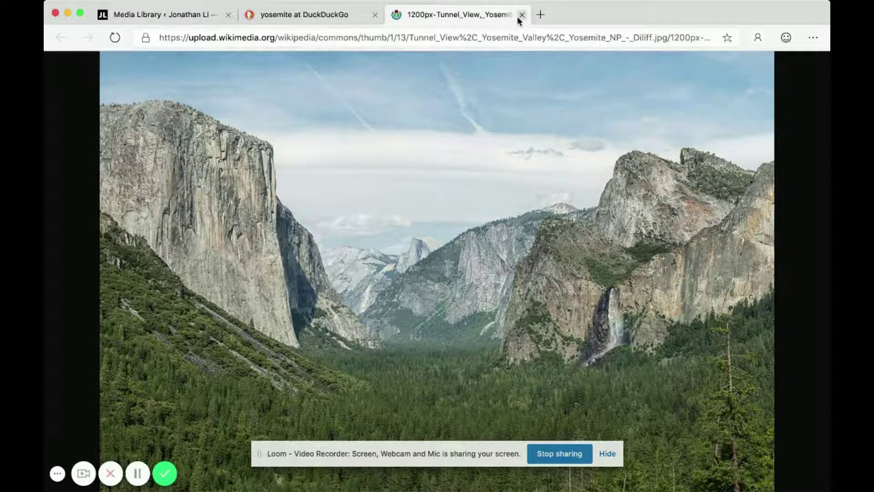
right_click(540, 147)
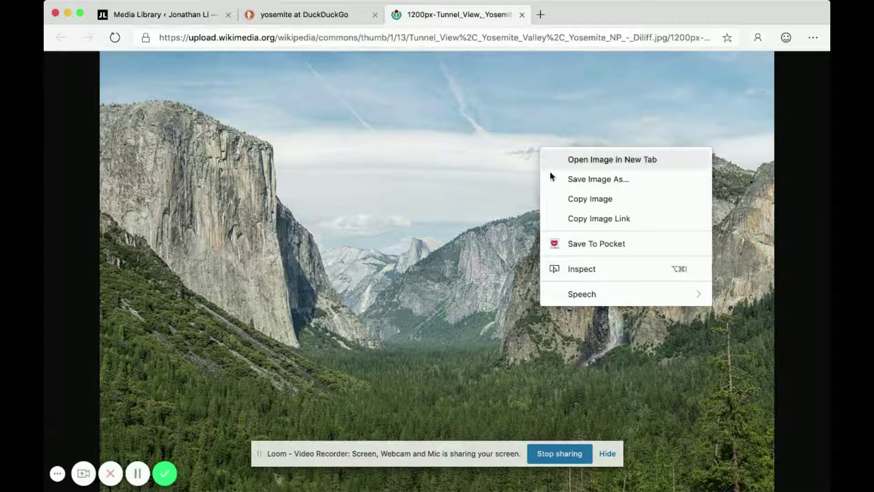
left_click(616, 181)
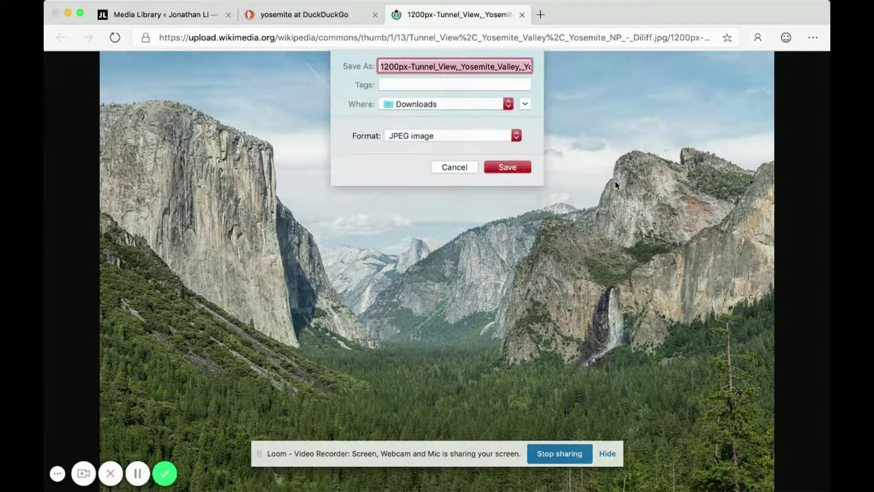
left_click(432, 105)
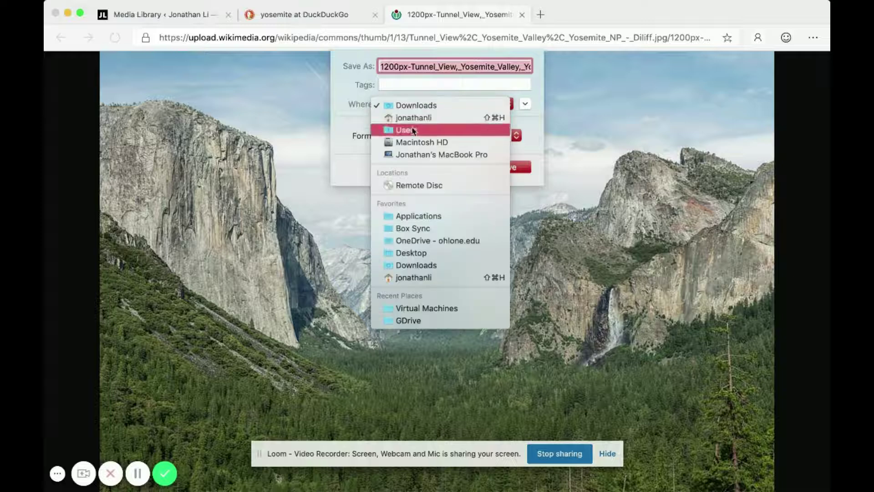
left_click(421, 254)
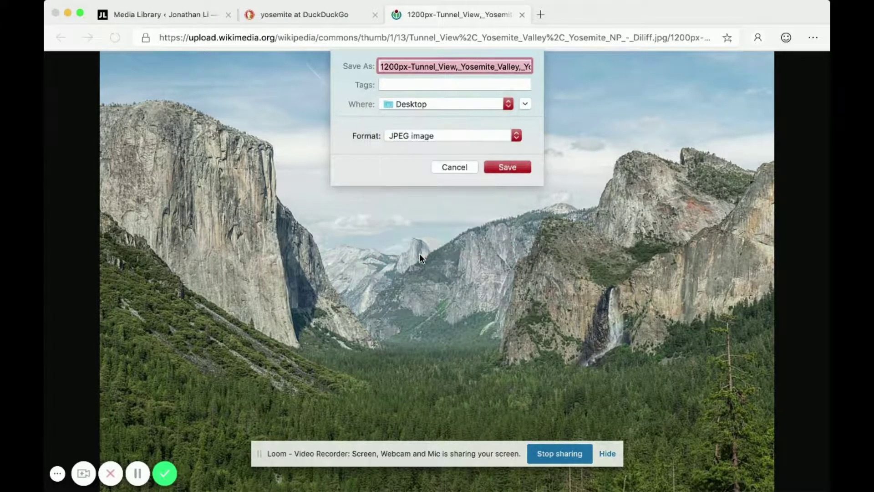
type("yos")
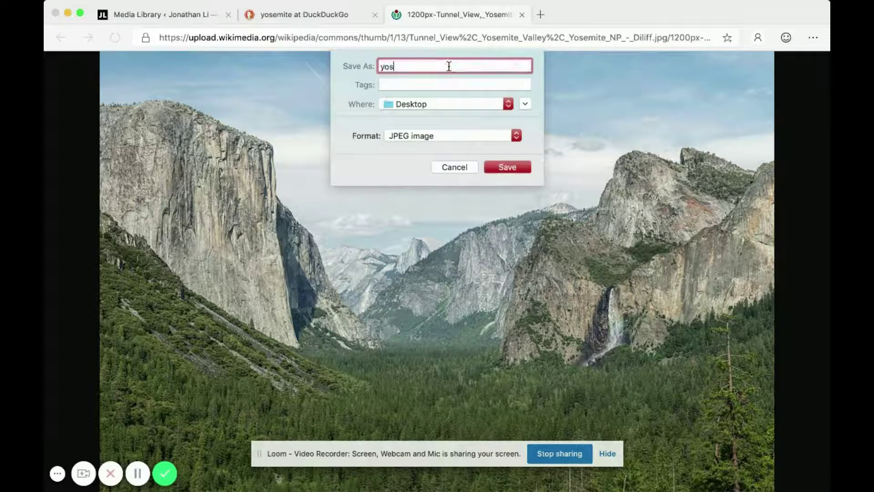
type("emite")
left_click(489, 167)
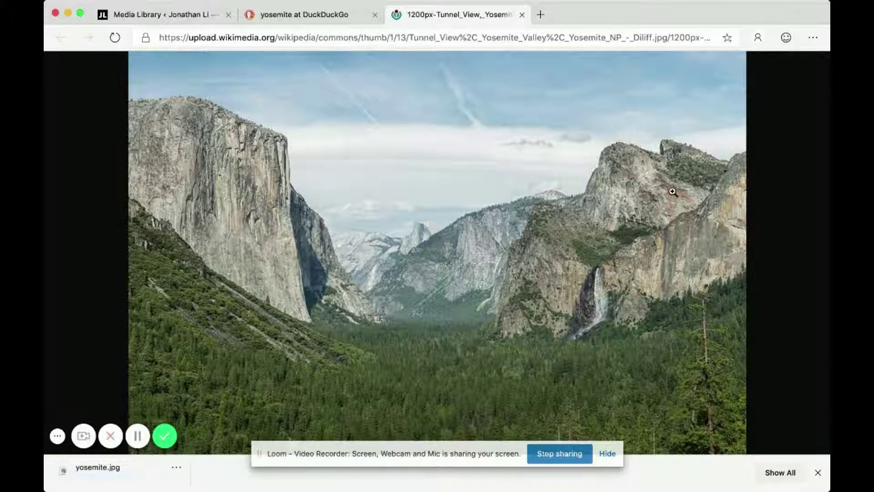
left_click(818, 474)
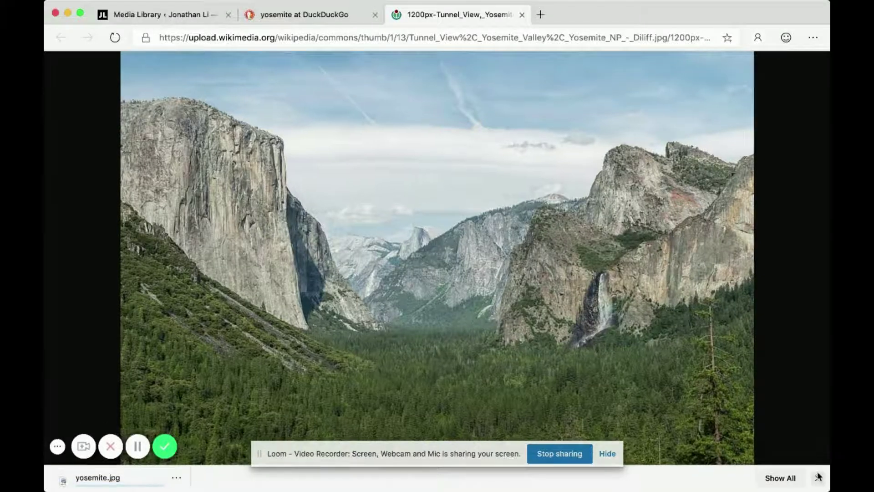
Step: Uncover the desktop beside the browser to check the saved yosemite.jpg, and restore the browser window to full width
key("ctrl+alt+Left")
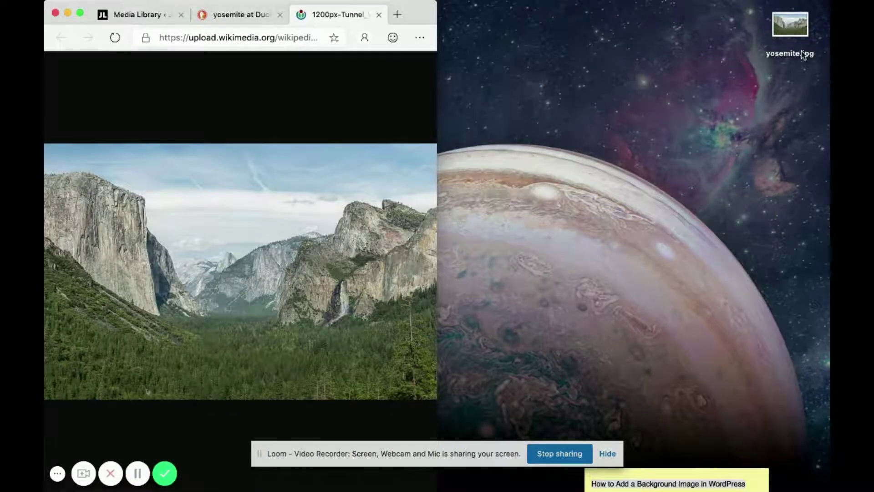
left_click(798, 35)
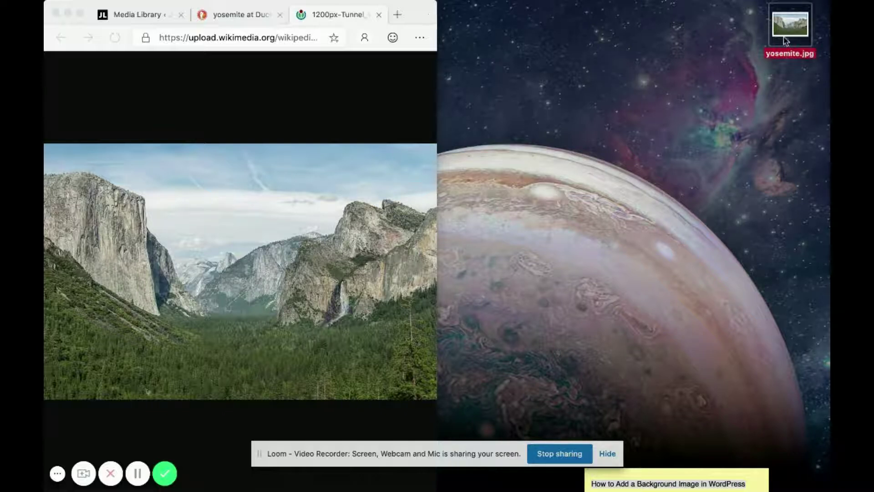
double_click(423, 15)
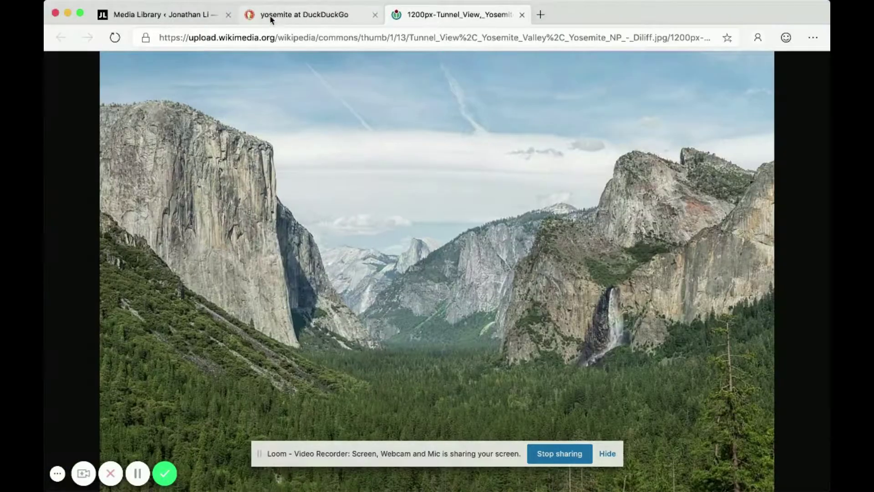
Step: Upload yosemite.jpg from the desktop to the site's Media Library, check its thumbnail and restore the full-width browser window
left_click(173, 15)
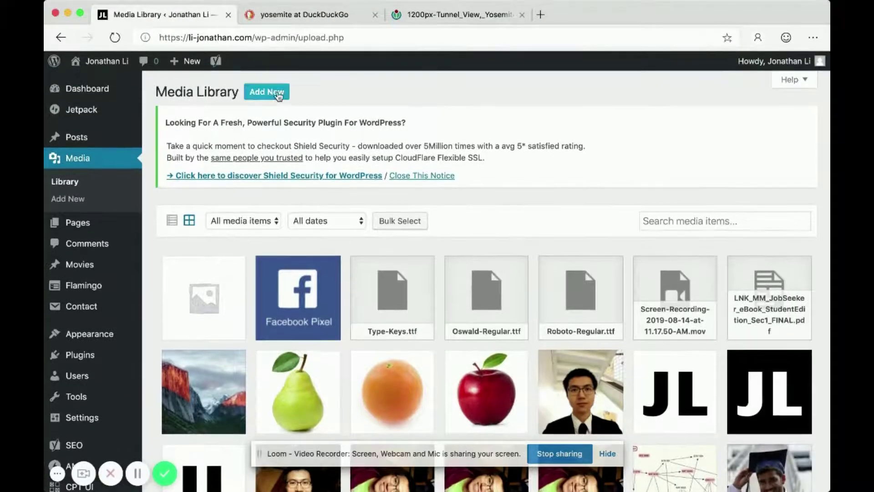
left_click(264, 92)
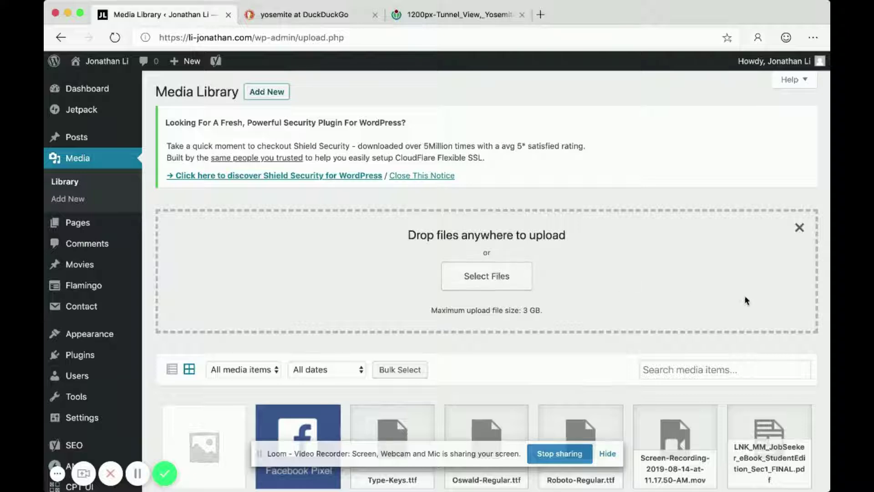
key("ctrl+alt+Left")
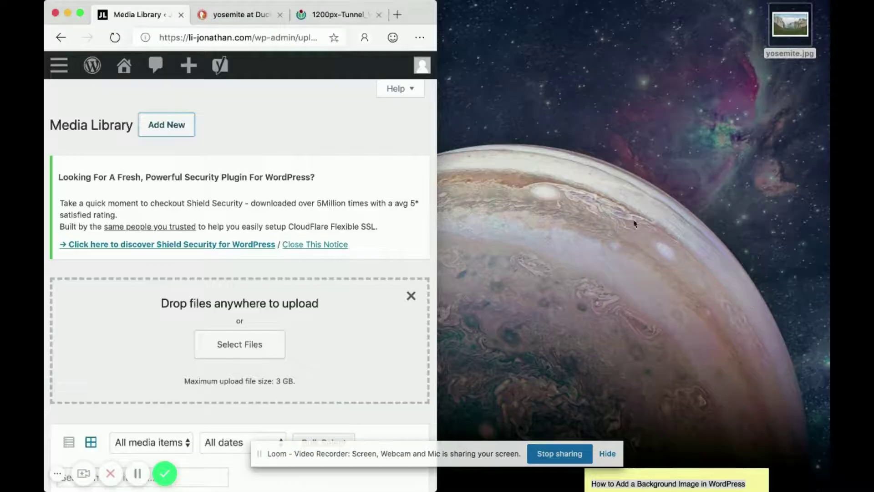
left_click_drag(783, 22, 301, 324)
scroll(364, 273, "down", 3)
scroll(366, 298, "up", 3)
scroll(366, 298, "down", 3)
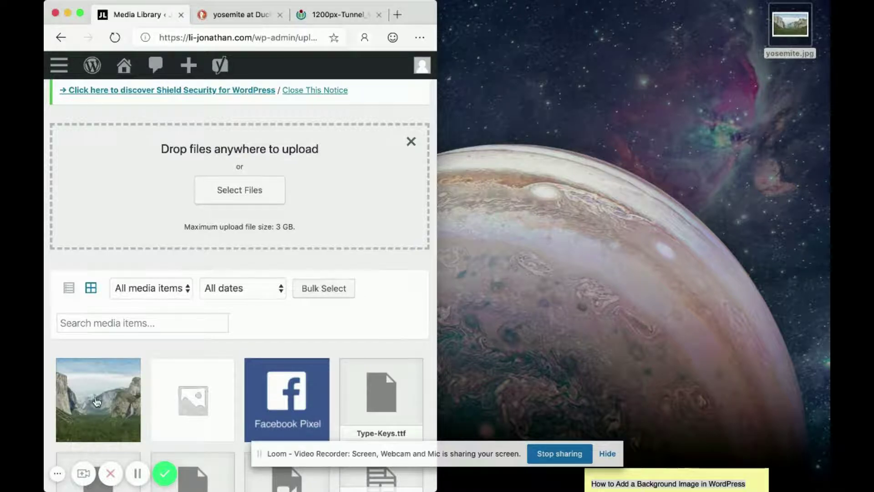
double_click(413, 15)
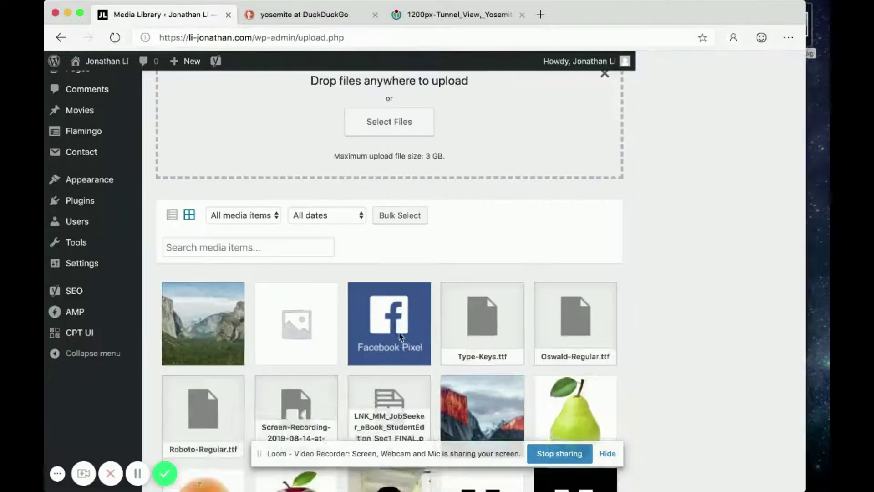
Step: Open the attachment details of the uploaded yosemite image, copy its file link and load that link in a new tab
scroll(251, 343, "up", 5)
scroll(219, 410, "down", 3)
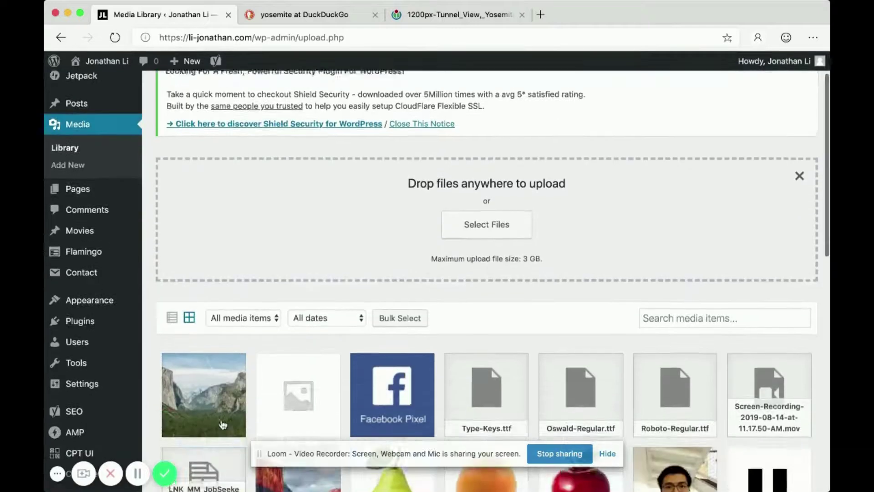
left_click(214, 417)
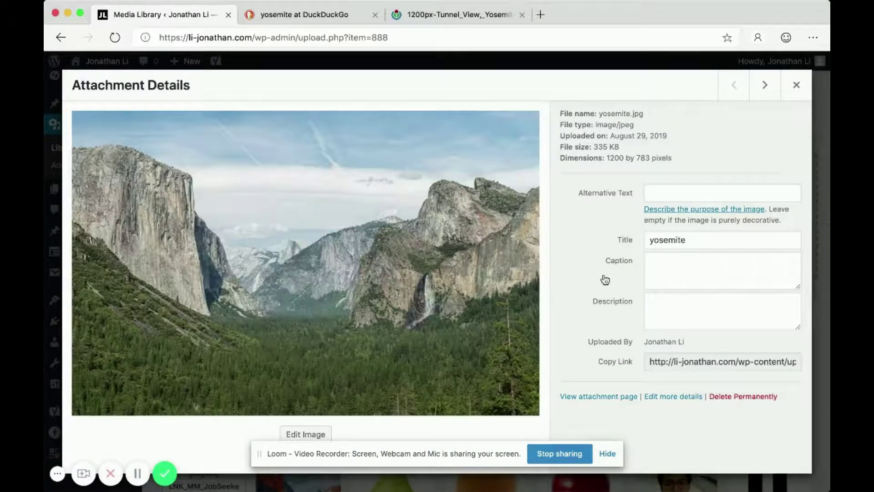
left_click(676, 361)
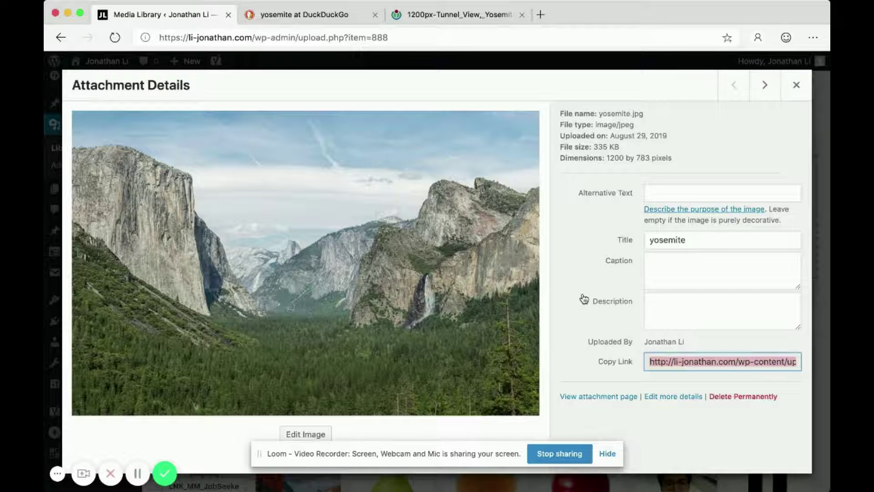
key("super+t")
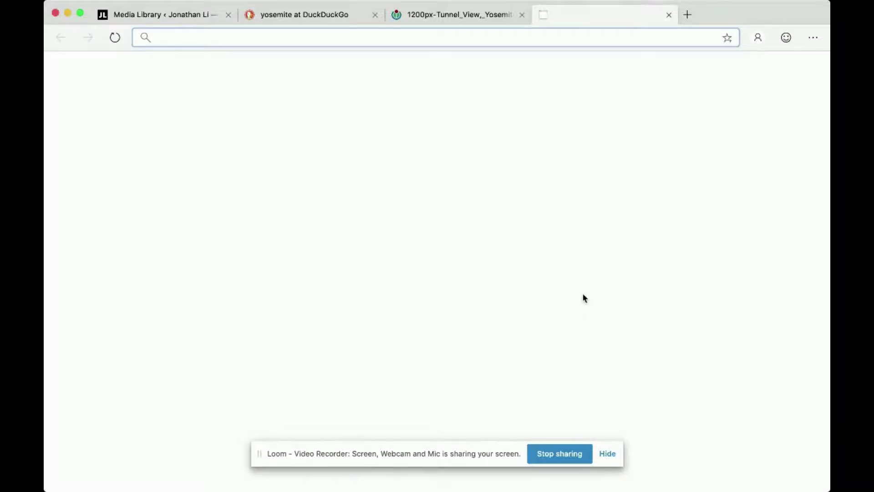
type("http://li-jonathan.com/wp-content/uploads/2019/08/yosemite.jpg")
key("Return")
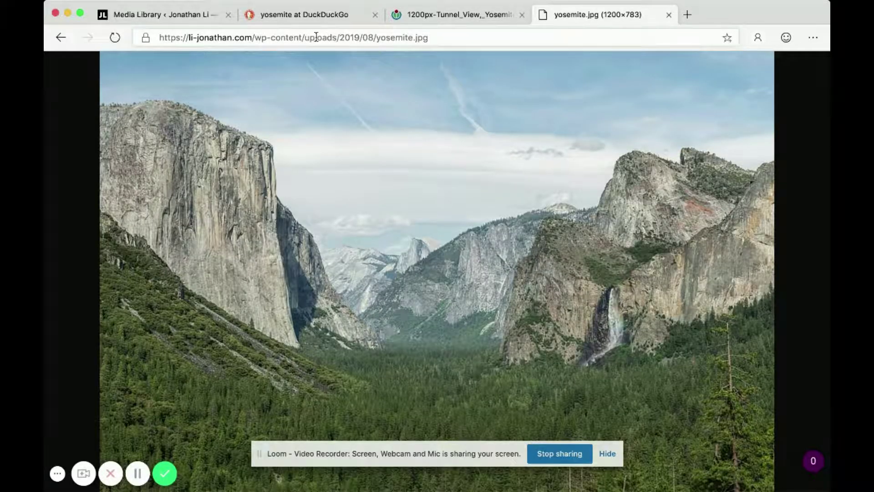
Step: Examine the folders and file name in the uploaded image's URL and compare it with the Wikimedia image's URL
left_click_drag(377, 41, 436, 38)
left_click(436, 38)
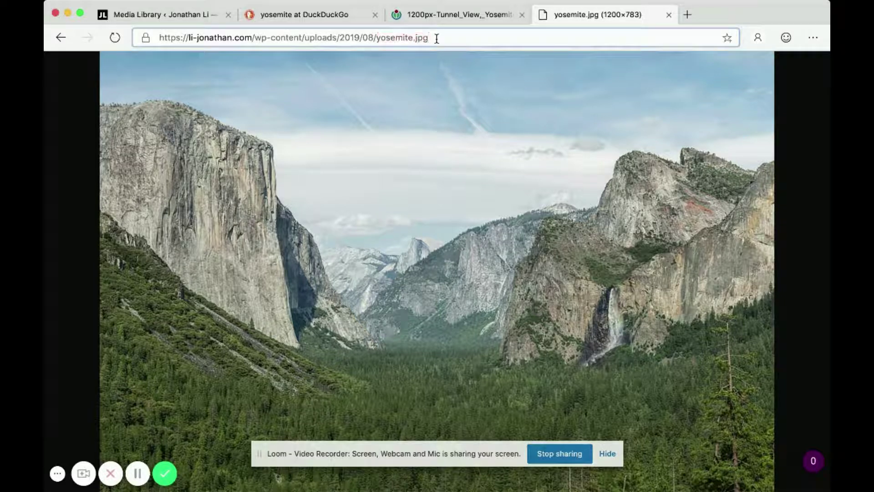
left_click_drag(377, 38, 420, 37)
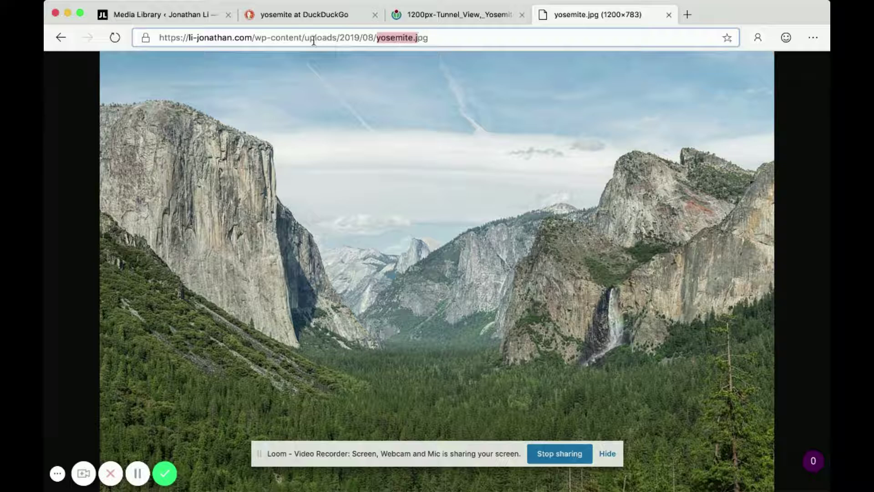
left_click_drag(305, 37, 333, 36)
left_click_drag(253, 37, 498, 37)
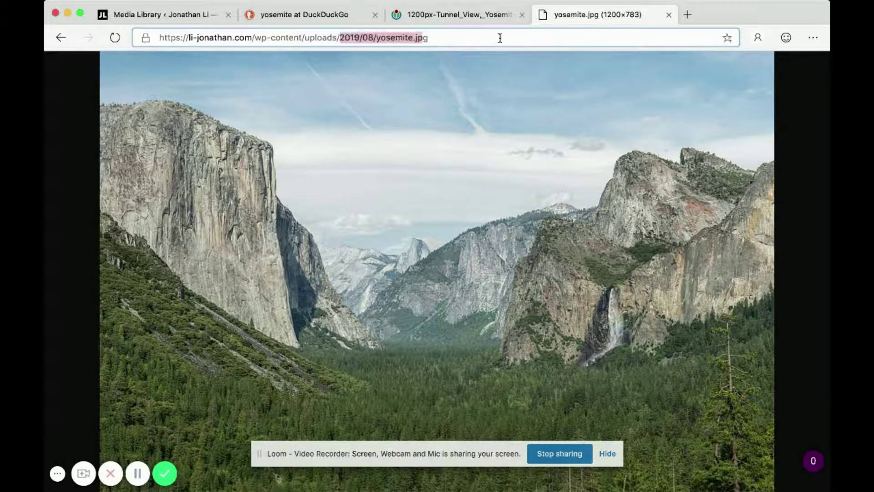
left_click(500, 38)
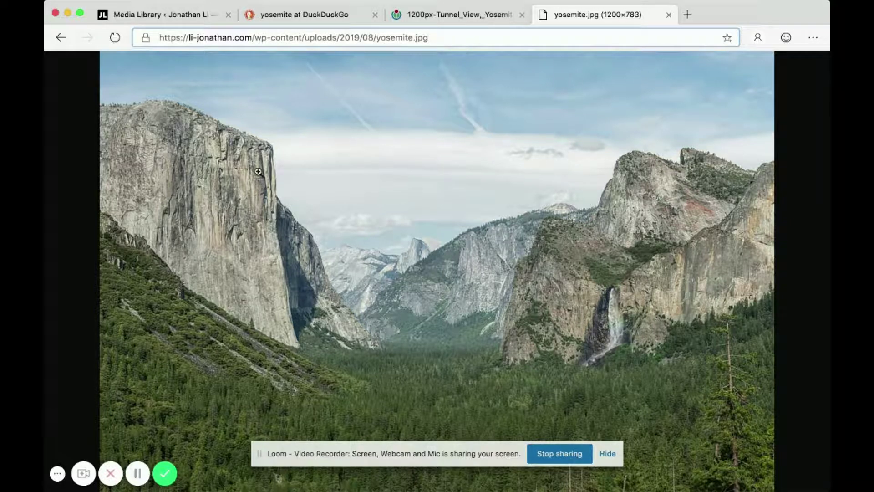
key("super+a")
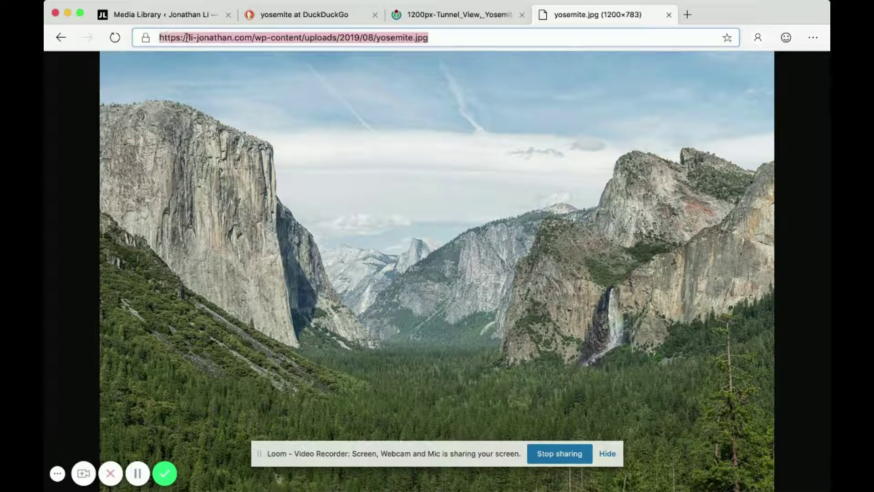
left_click(442, 34)
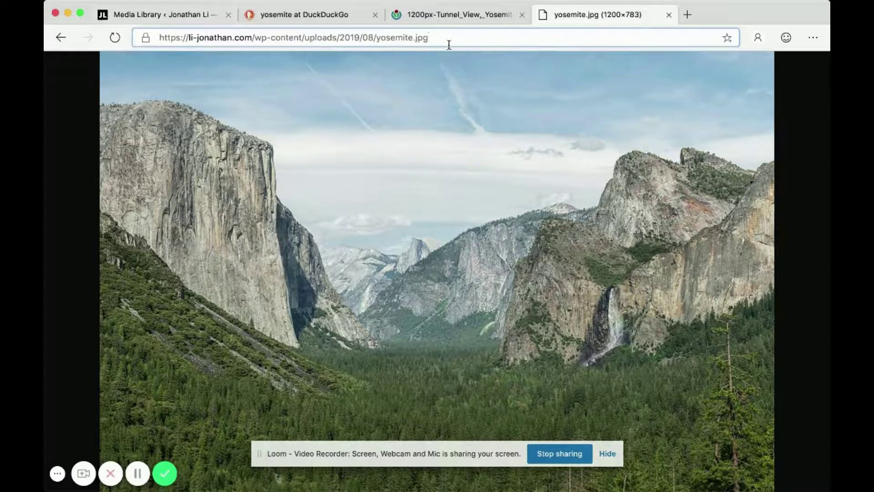
left_click(474, 16)
left_click(366, 42)
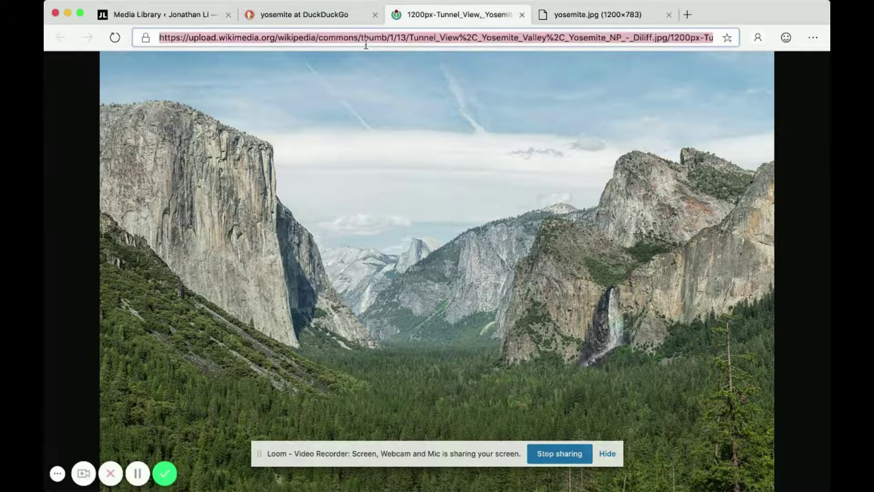
Step: Copy the full https URL of the site-hosted yosemite.jpg
left_click(611, 18)
key("super+a")
key("super+c")
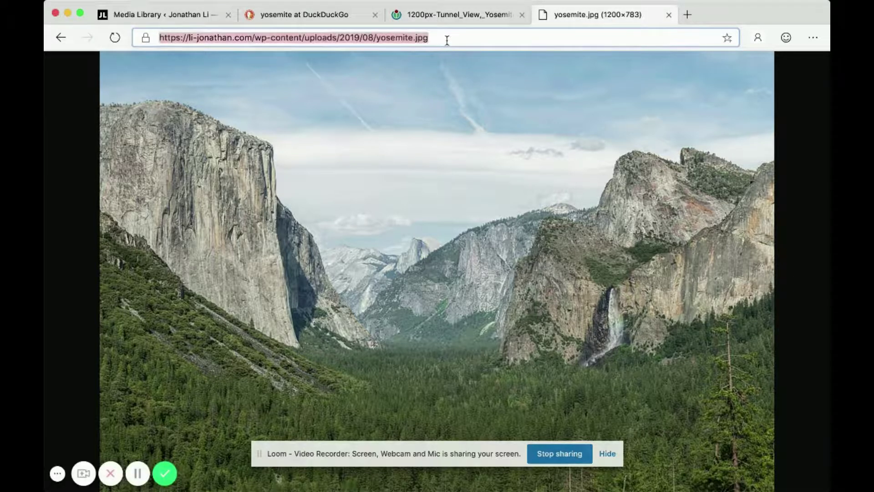
Step: Return to the Media Library, close the attachment details and visit the site's home page
left_click(164, 16)
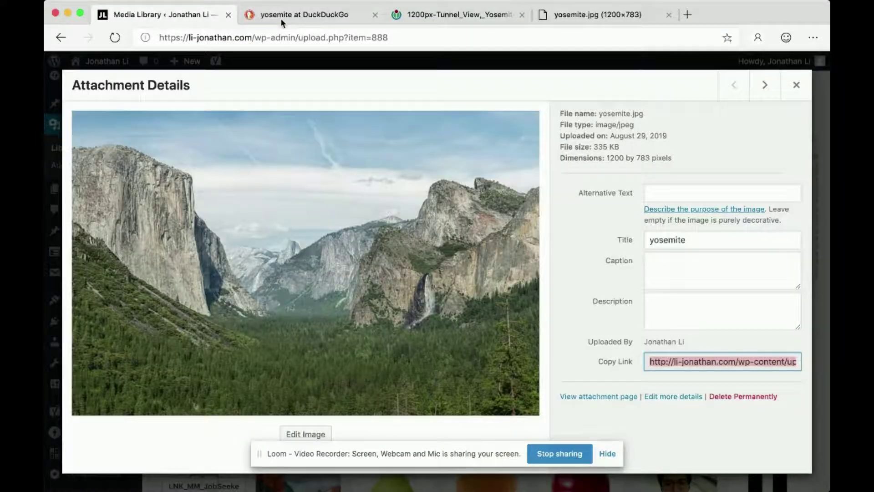
left_click(309, 18)
left_click(178, 19)
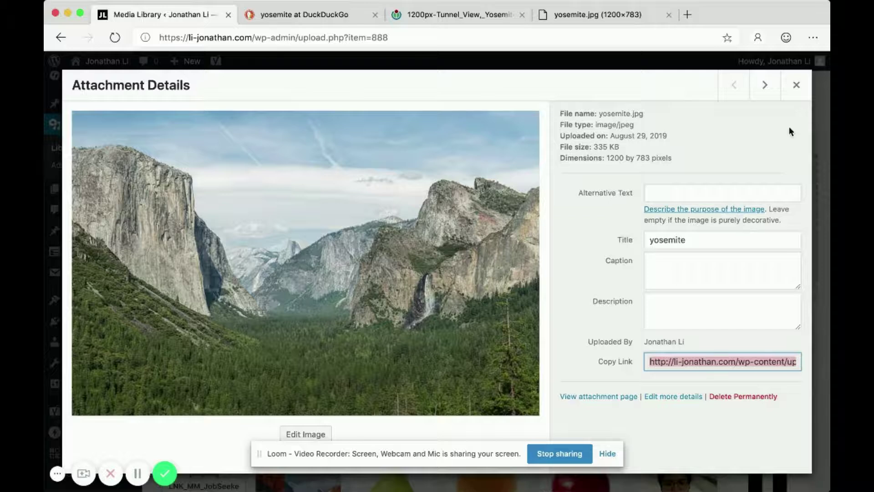
left_click(797, 86)
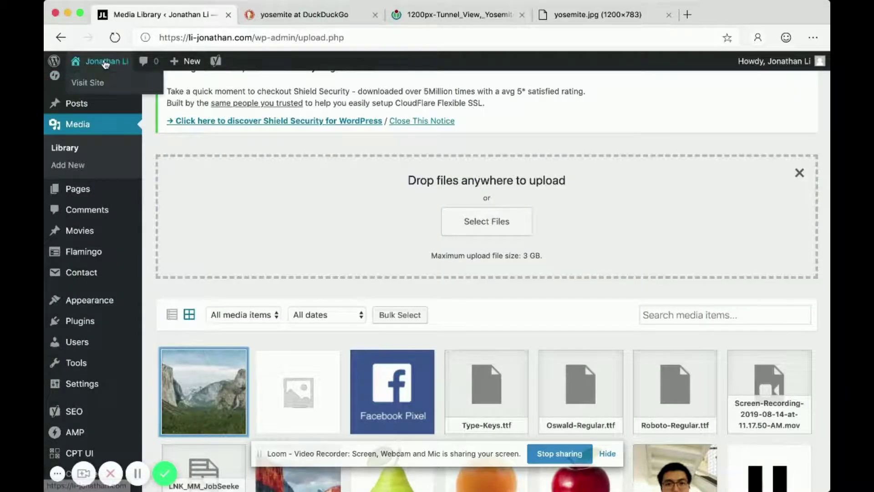
left_click(105, 63)
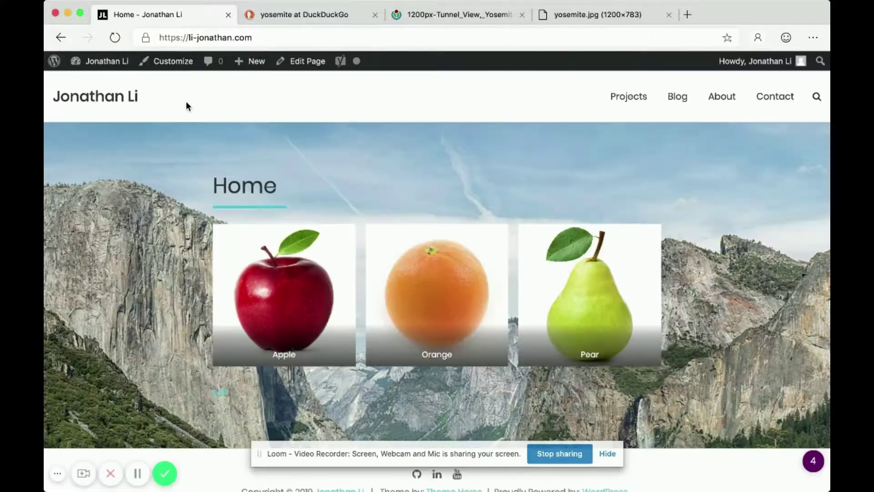
Step: In the site's Additional CSS, replace the Wikimedia background-image URL of div#content with the copied yosemite.jpg URL
left_click(168, 62)
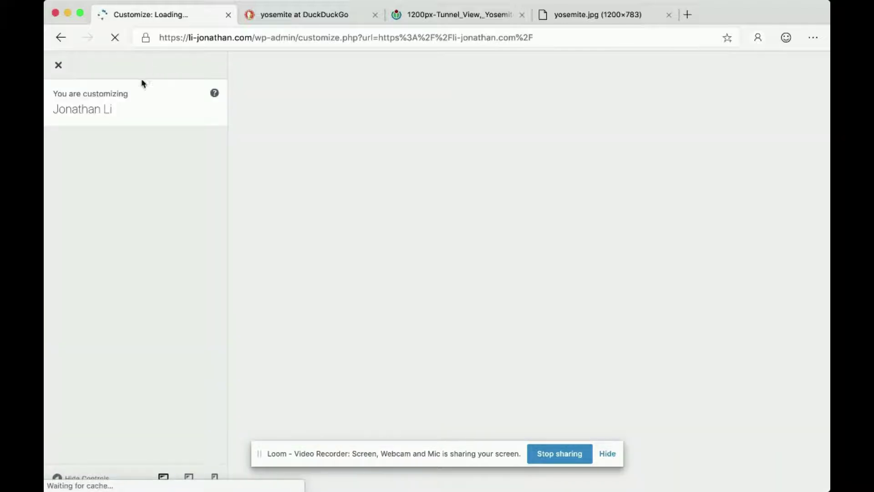
scroll(126, 209, "down", 5)
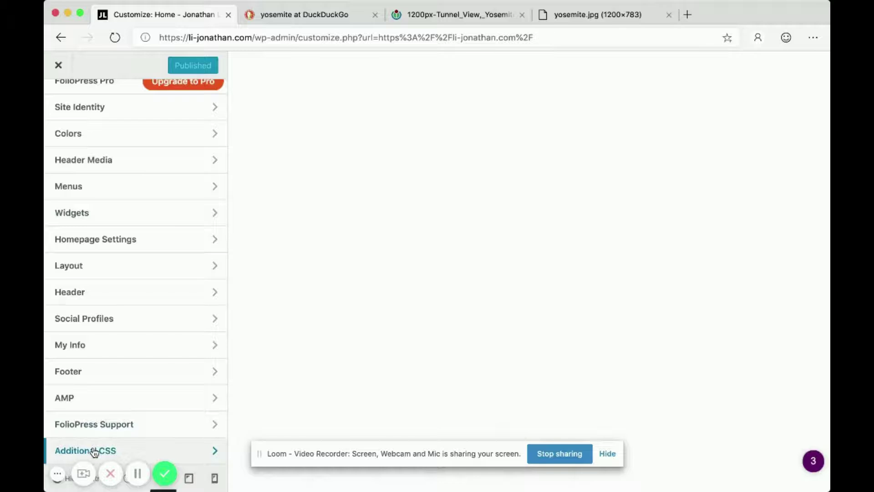
left_click(93, 450)
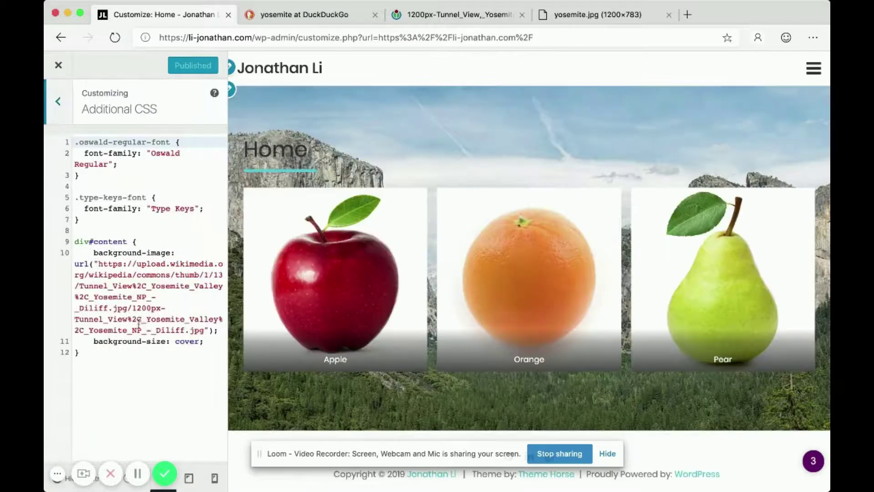
left_click_drag(203, 326, 99, 266)
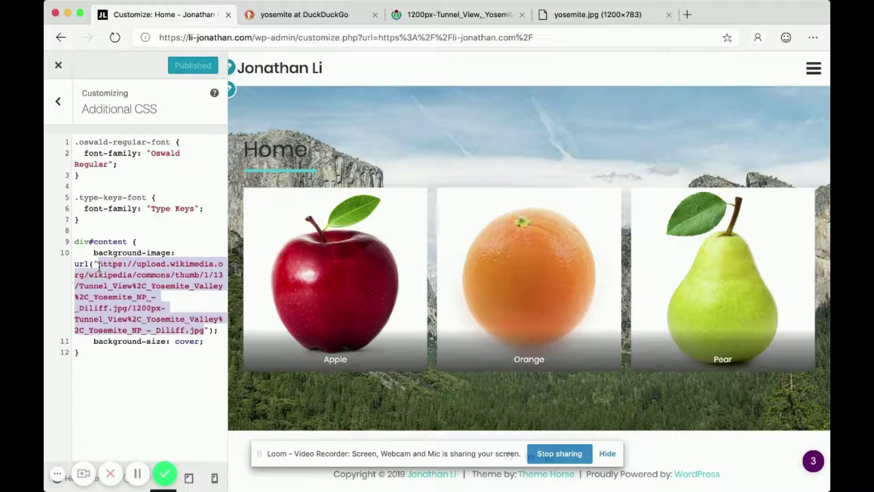
key("BackSpace")
key("super+v")
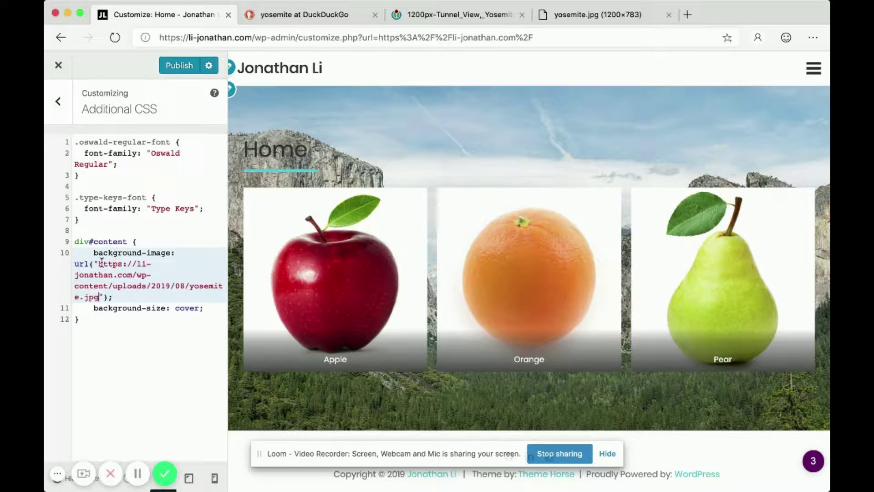
Step: Check the pasted background URL, publish the CSS change and close the Customizer to return to the home page
left_click_drag(98, 264, 99, 295)
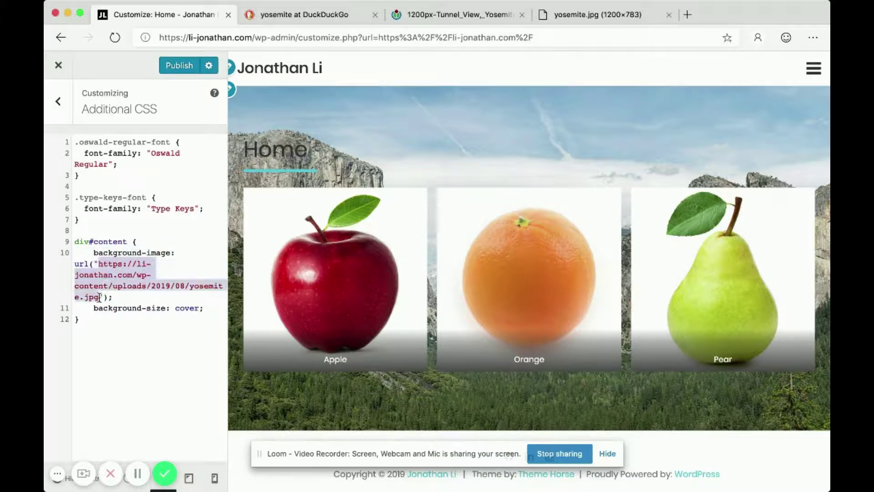
left_click(99, 297)
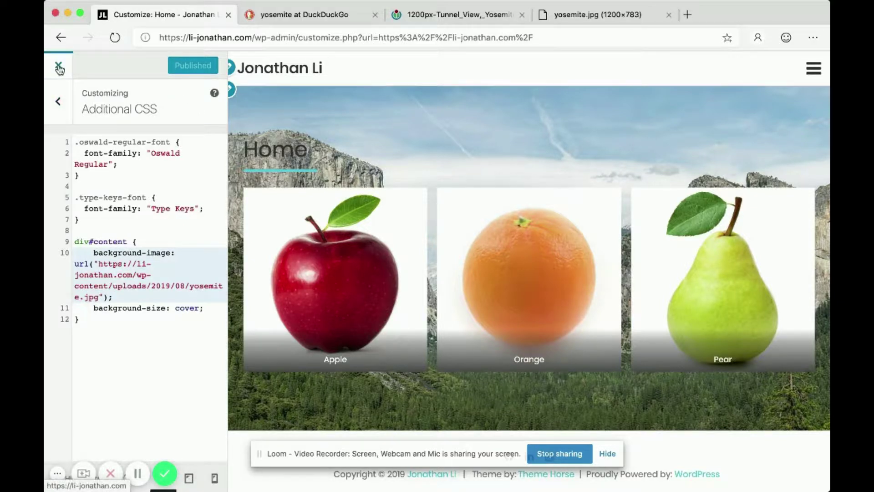
left_click(59, 68)
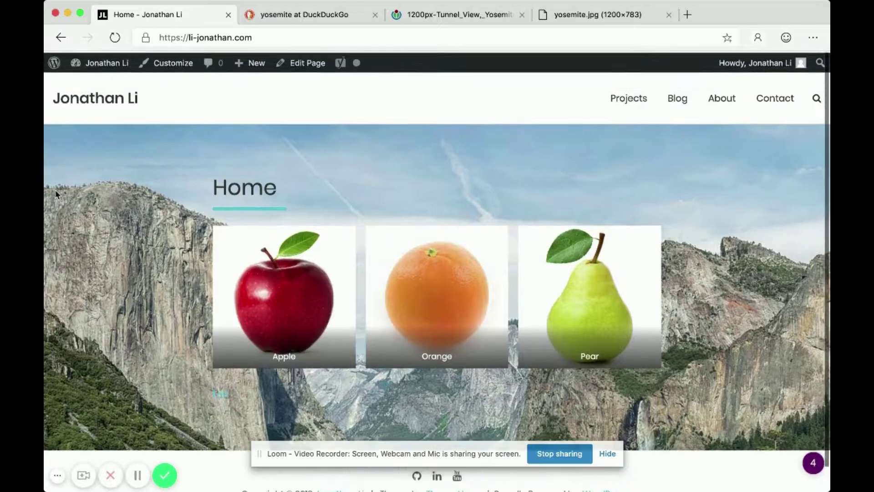
Step: Compare the addresses of the Wikimedia image and the site-hosted yosemite.jpg, and return to the site's home page
left_click(439, 15)
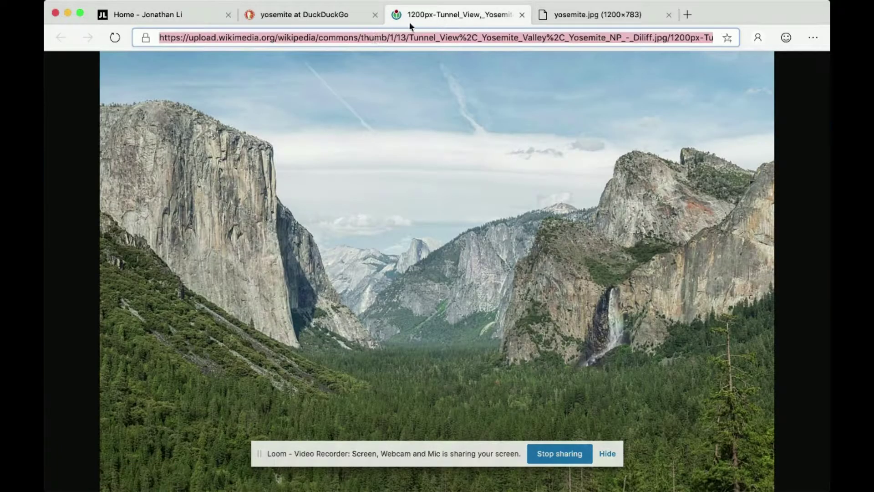
left_click(365, 38)
left_click_drag(288, 36, 406, 37)
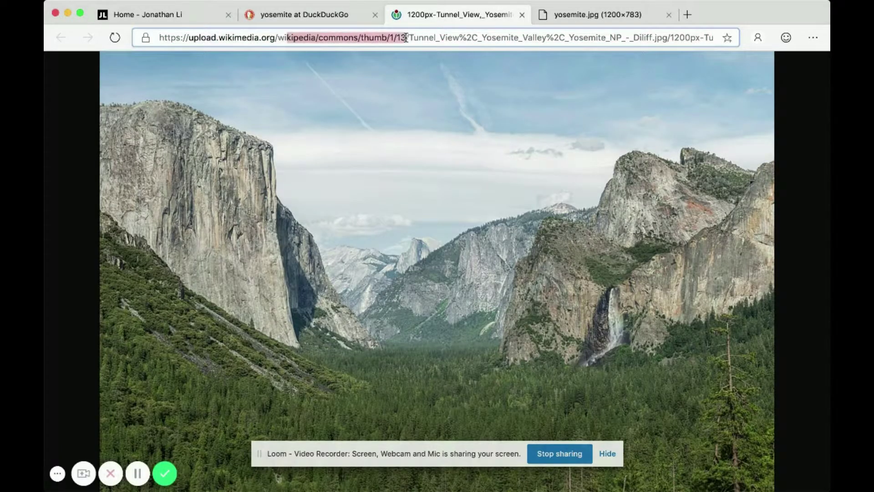
left_click(258, 40)
left_click(150, 14)
left_click(619, 13)
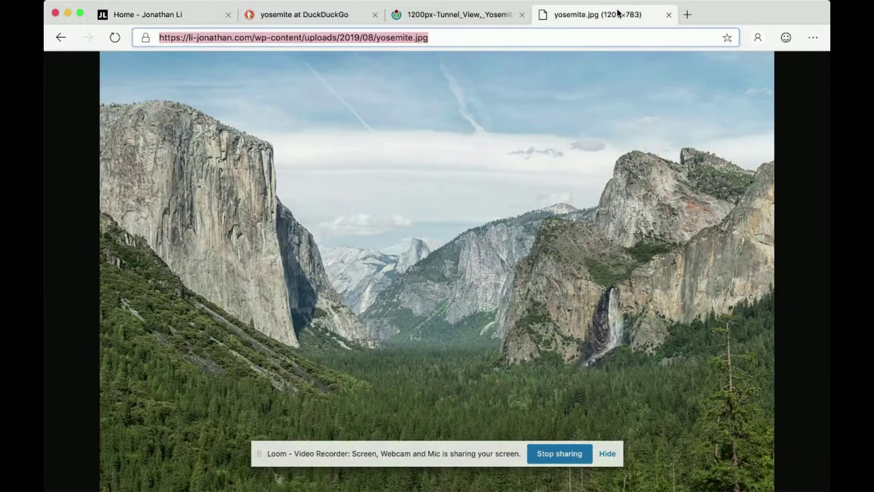
left_click(152, 20)
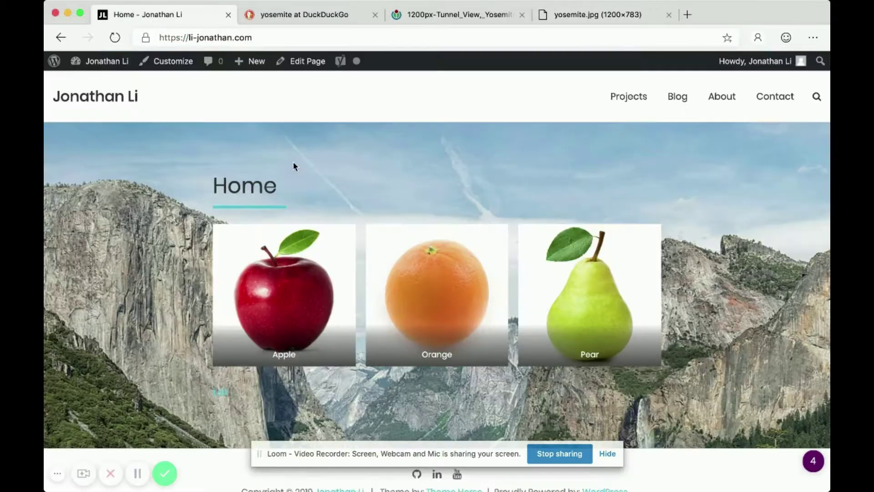